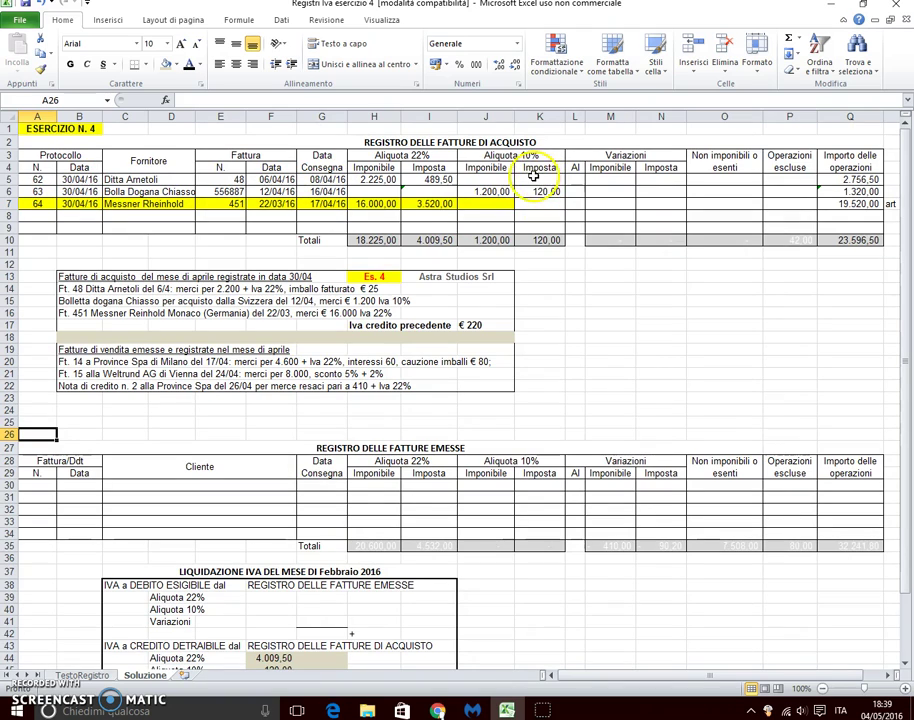
- Apply the black font colour to the invoice number in A30 of the issued invoices register
{"action": "scroll", "coordinate": [320, 267], "scroll_direction": "down", "scroll_amount": 4}
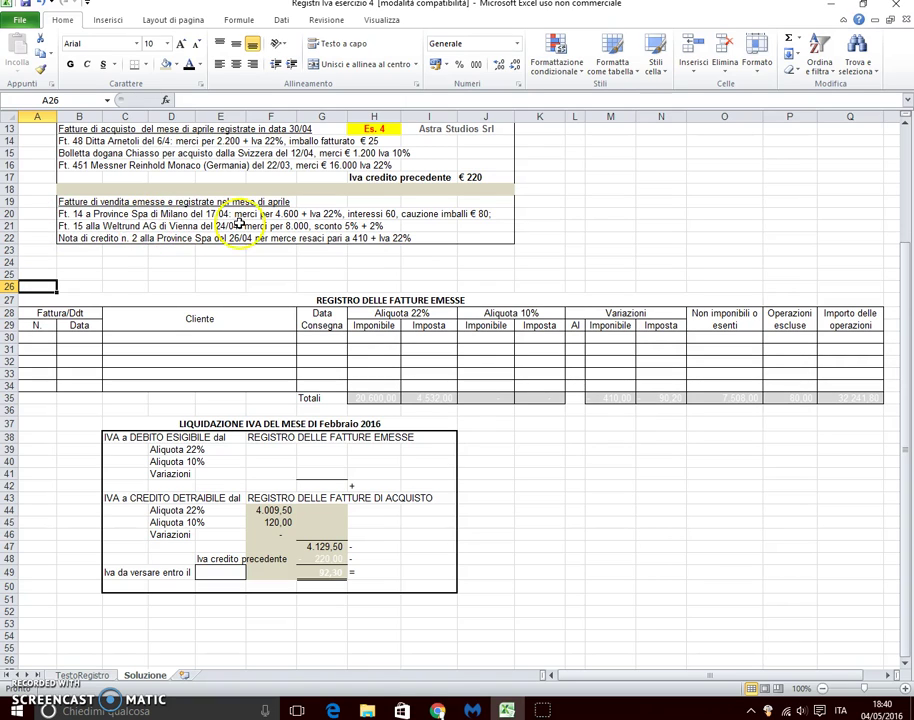
{"action": "left_click", "coordinate": [42, 338]}
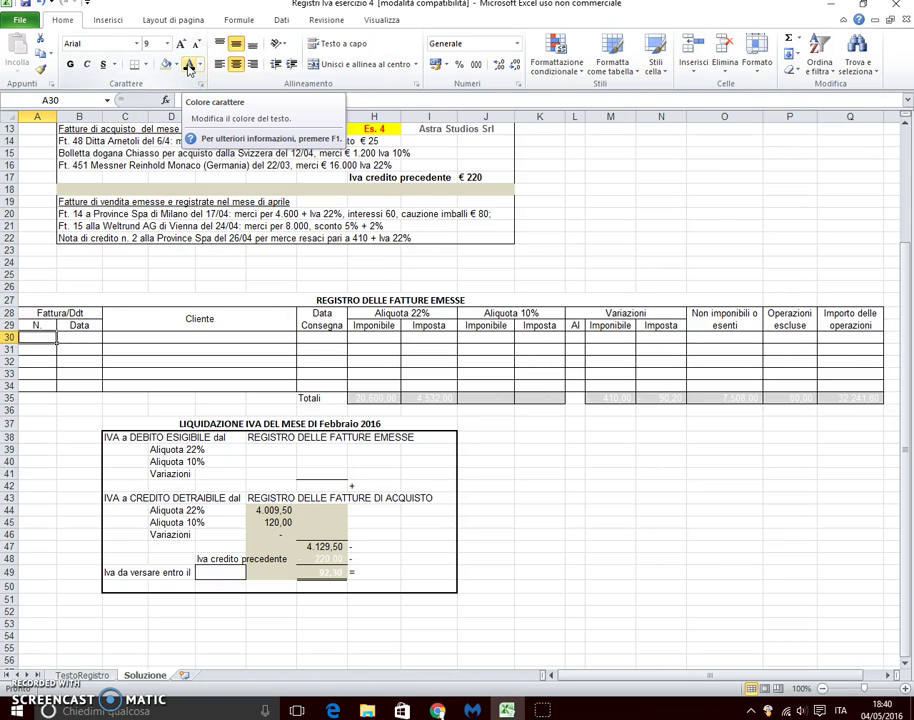
{"action": "left_click", "coordinate": [188, 65]}
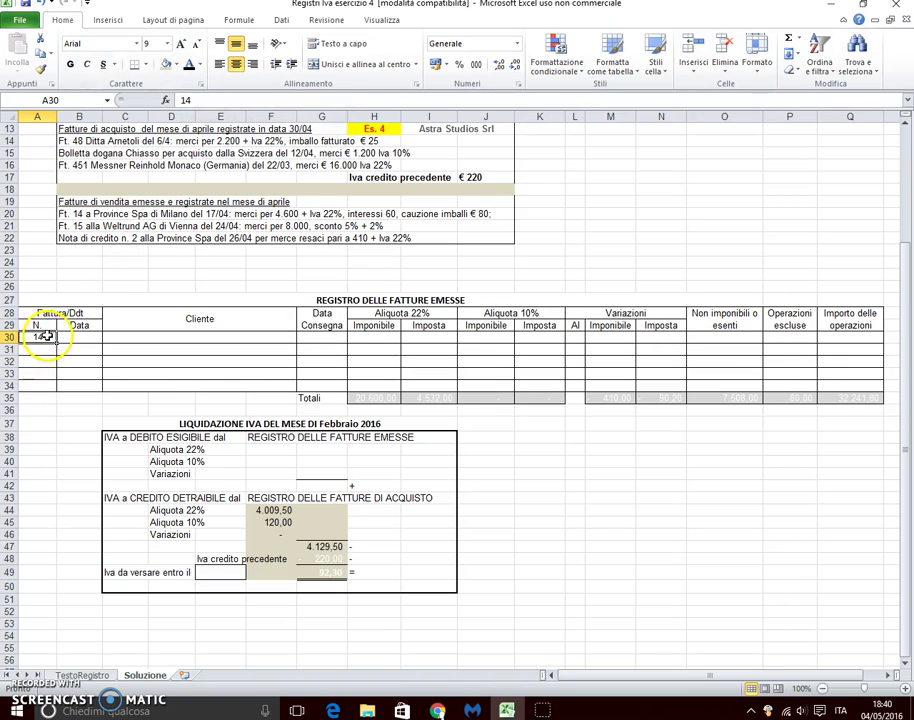
{"action": "scroll", "coordinate": [57, 336], "scroll_direction": "up", "scroll_amount": 4}
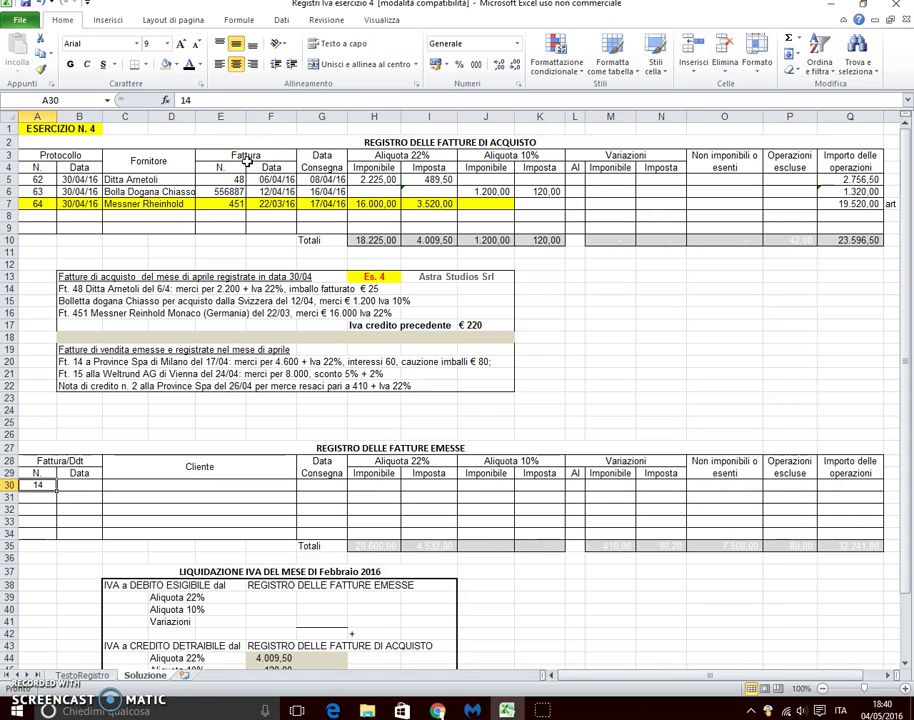
{"action": "scroll", "coordinate": [246, 160], "scroll_direction": "down", "scroll_amount": 7}
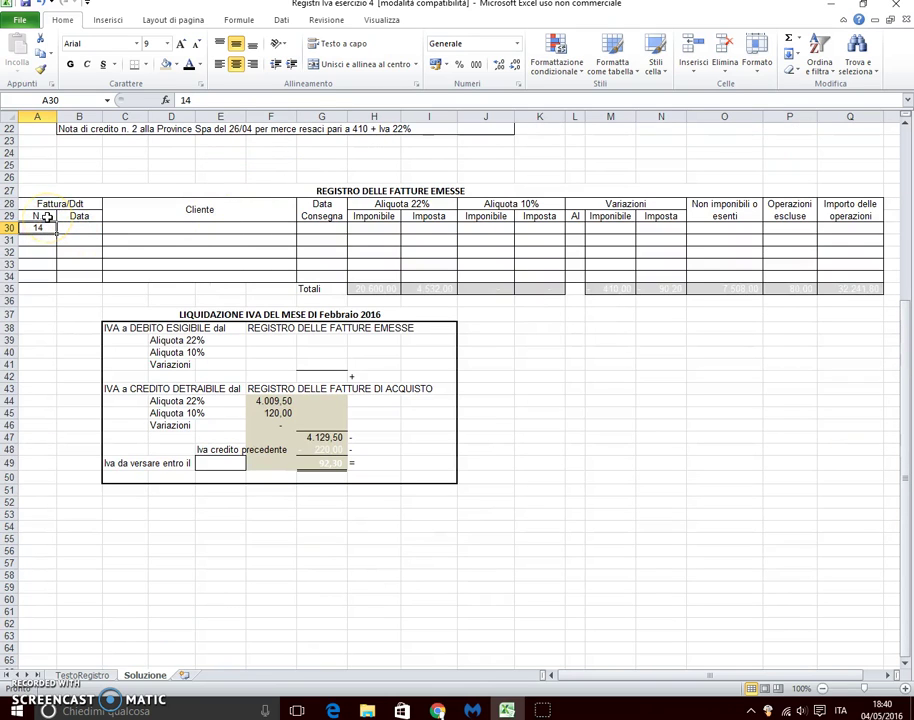
{"action": "left_click", "coordinate": [45, 228]}
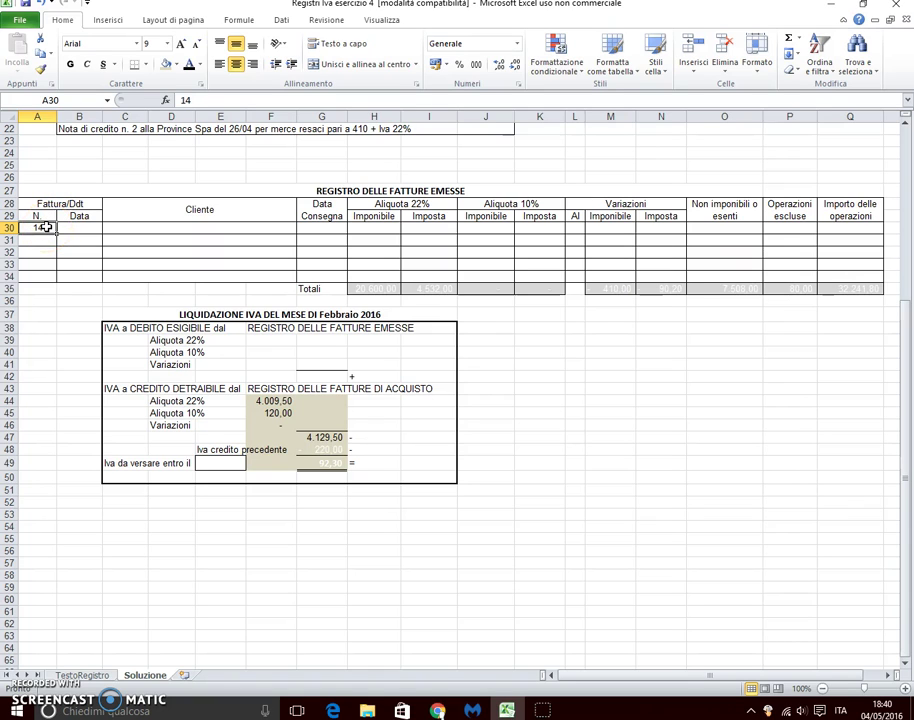
{"action": "left_click", "coordinate": [40, 224]}
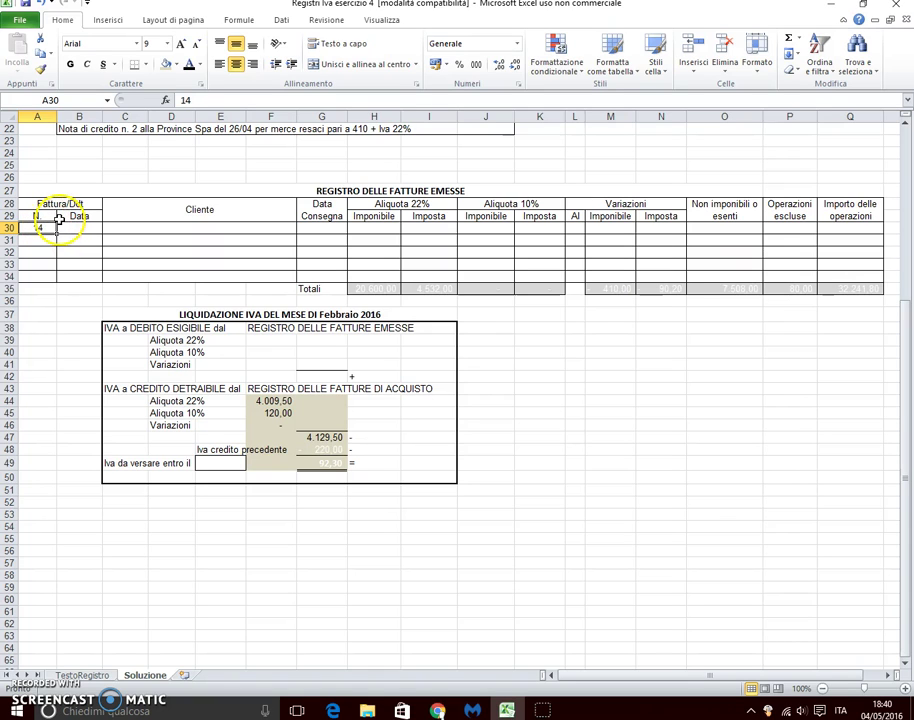
{"action": "left_click", "coordinate": [40, 226]}
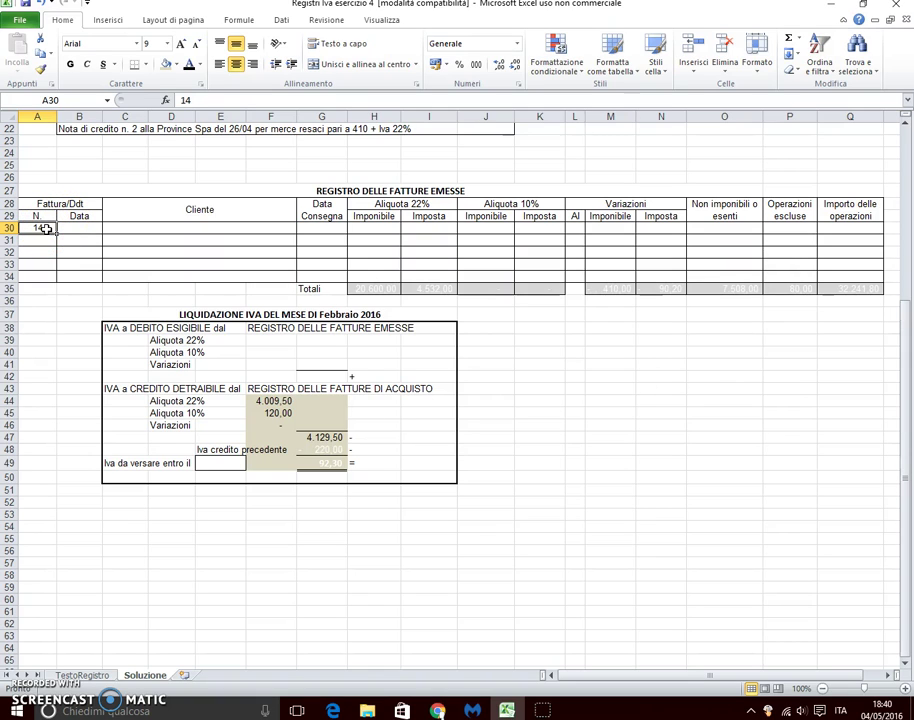
- Show the date, customer and delivery date of invoice 14 in row 30 with the black font colour
{"action": "left_click", "coordinate": [82, 228]}
{"action": "scroll", "coordinate": [130, 145], "scroll_direction": "up", "scroll_amount": 2}
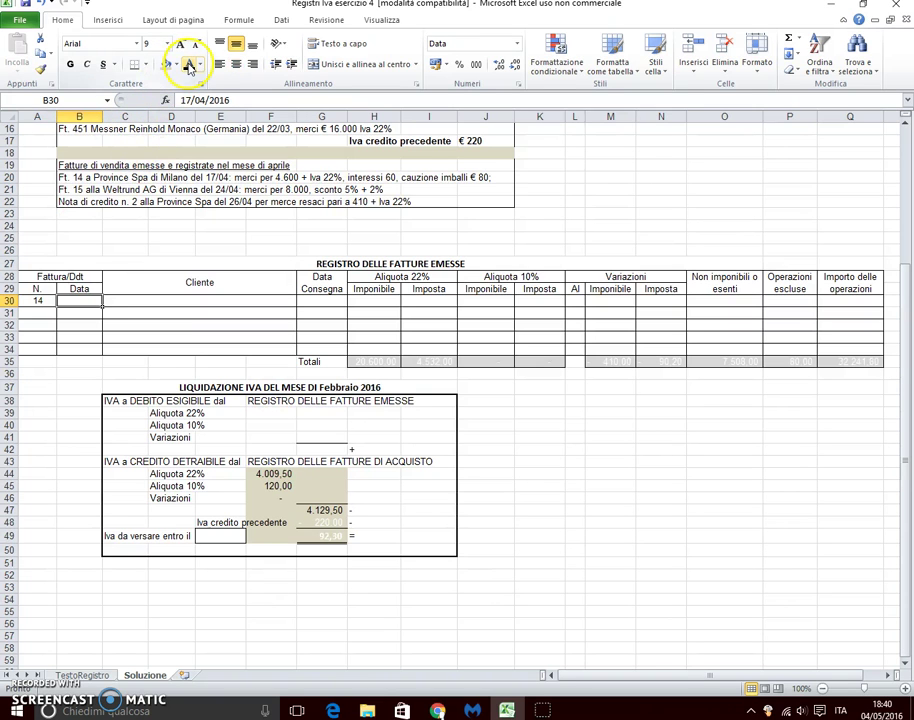
{"action": "left_click", "coordinate": [188, 65]}
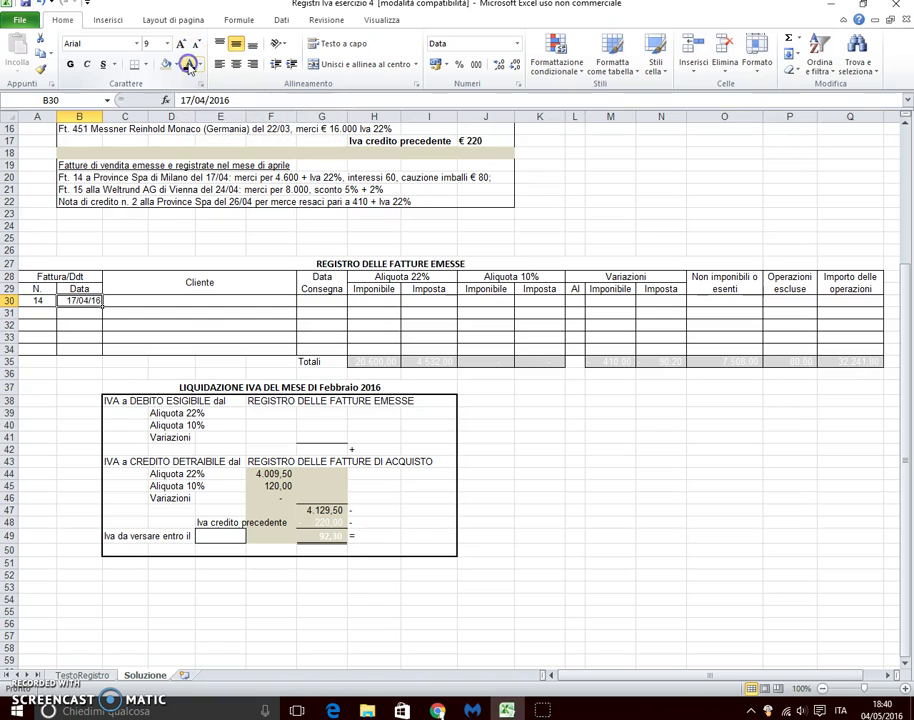
{"action": "left_click", "coordinate": [115, 303]}
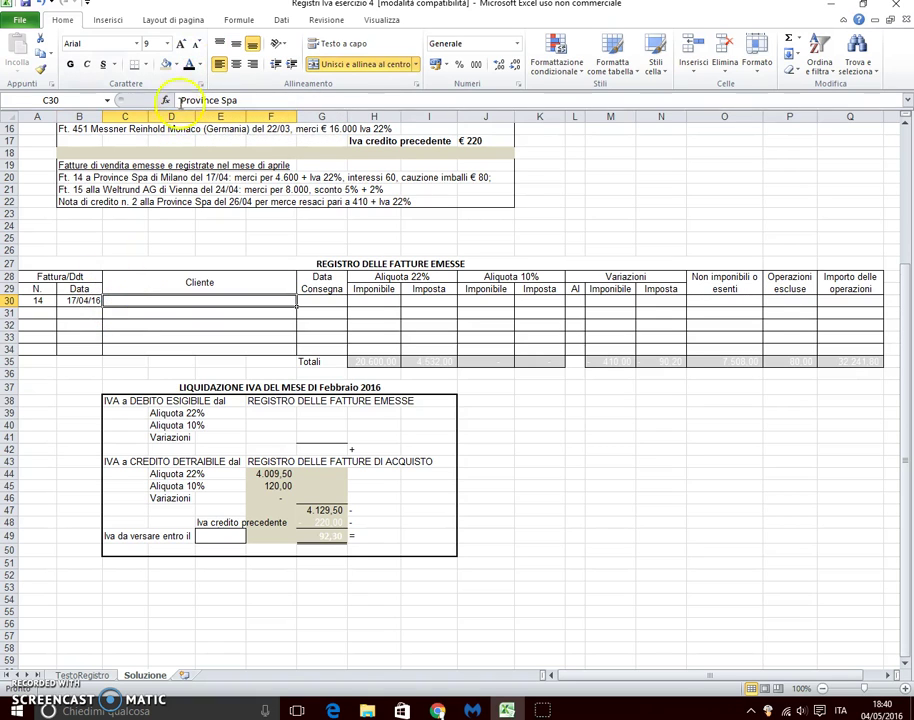
{"action": "left_click", "coordinate": [190, 65]}
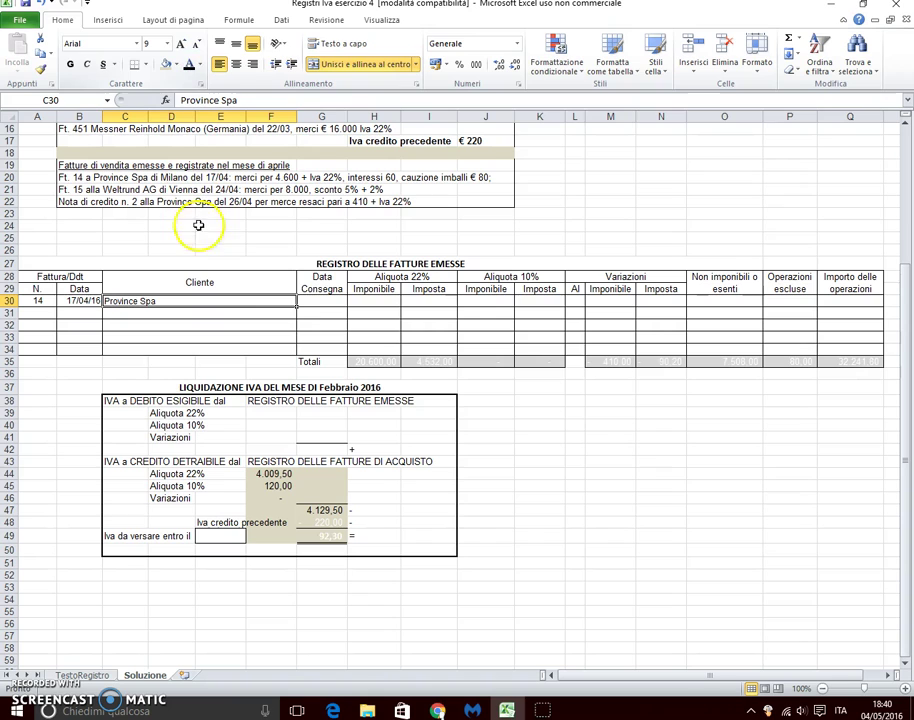
{"action": "left_click", "coordinate": [322, 300]}
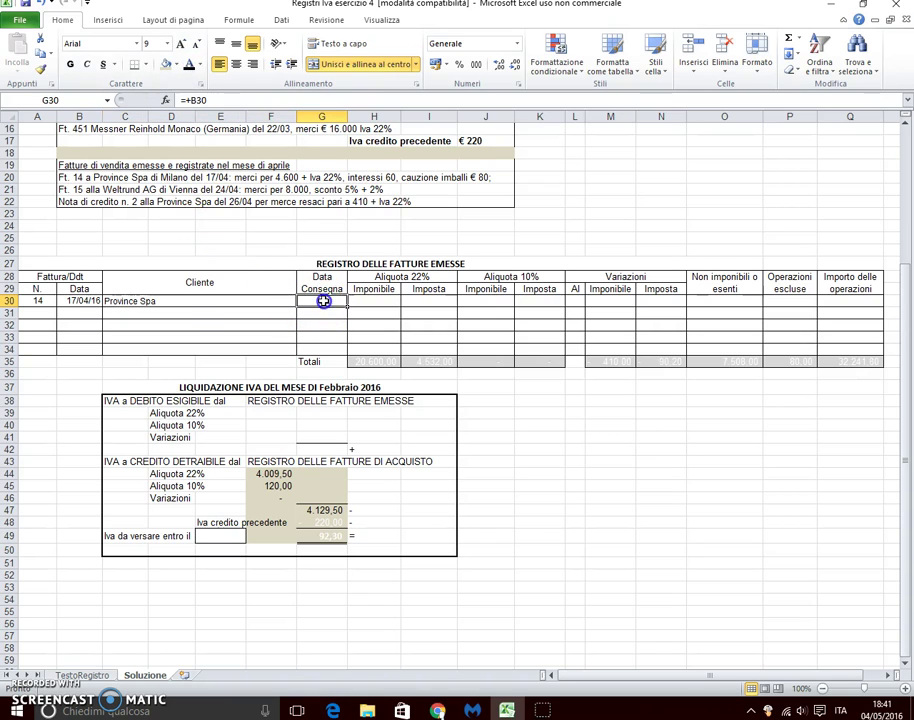
{"action": "left_click", "coordinate": [190, 65]}
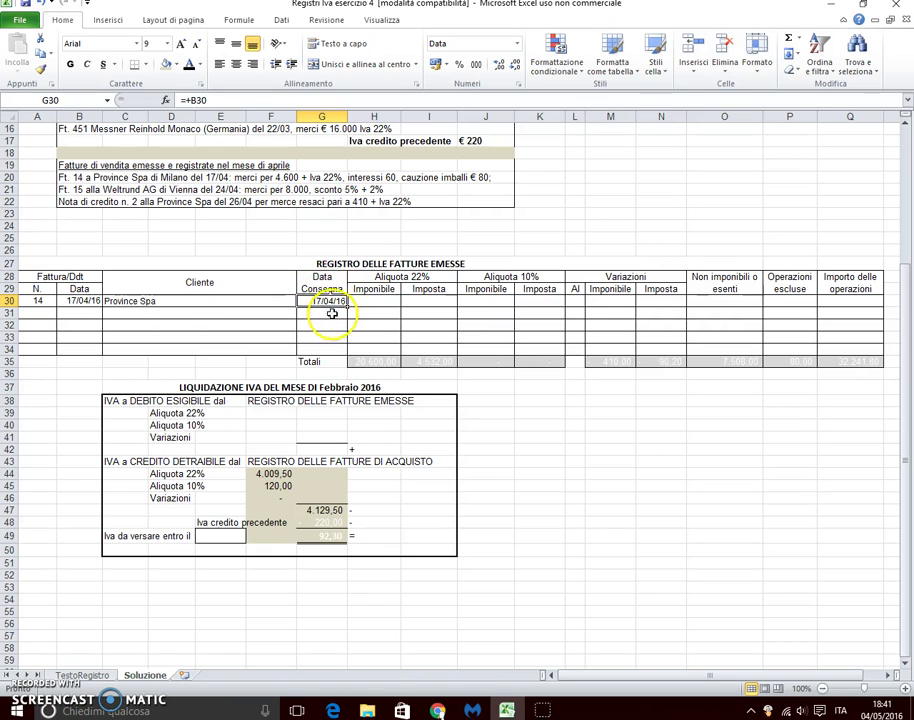
- Make invoice 14's 22% taxable amount and tax in H30 and I30 visible in black text
{"action": "left_click", "coordinate": [361, 302]}
{"action": "left_click", "coordinate": [186, 64]}
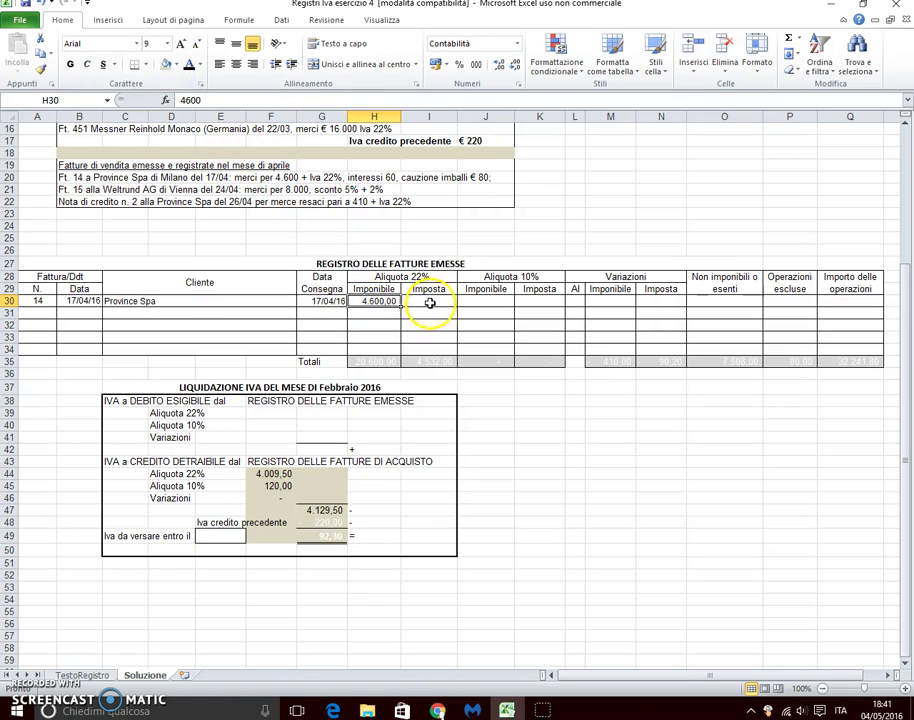
{"action": "left_click", "coordinate": [425, 301]}
{"action": "left_click", "coordinate": [186, 64]}
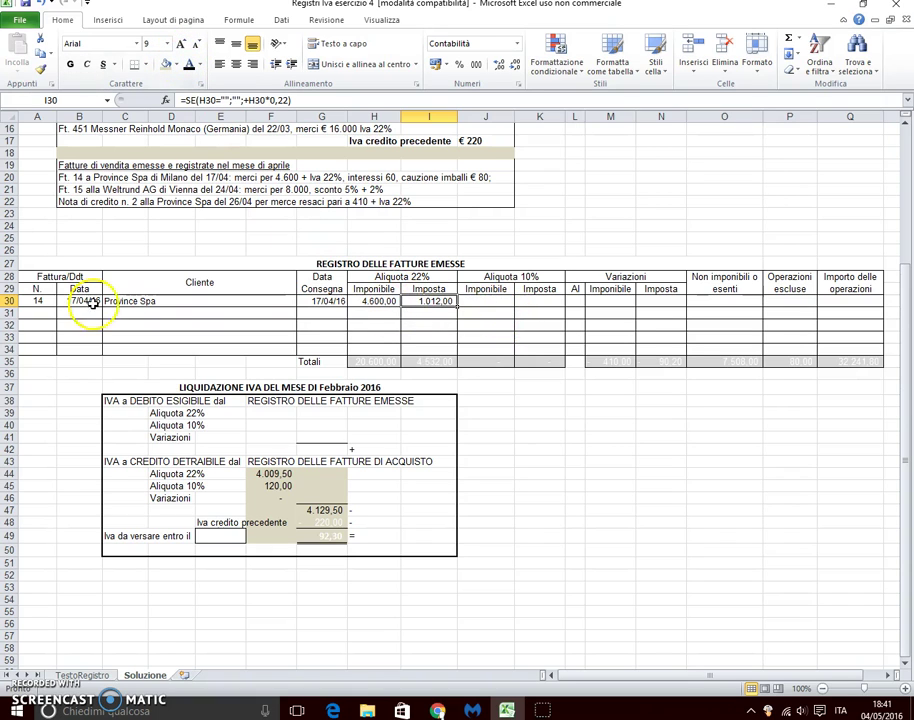
- Show row 30's exempt amount 60, excluded amount 80 and operations total in O30, P30 and Q30 in black text
{"action": "left_click", "coordinate": [723, 304]}
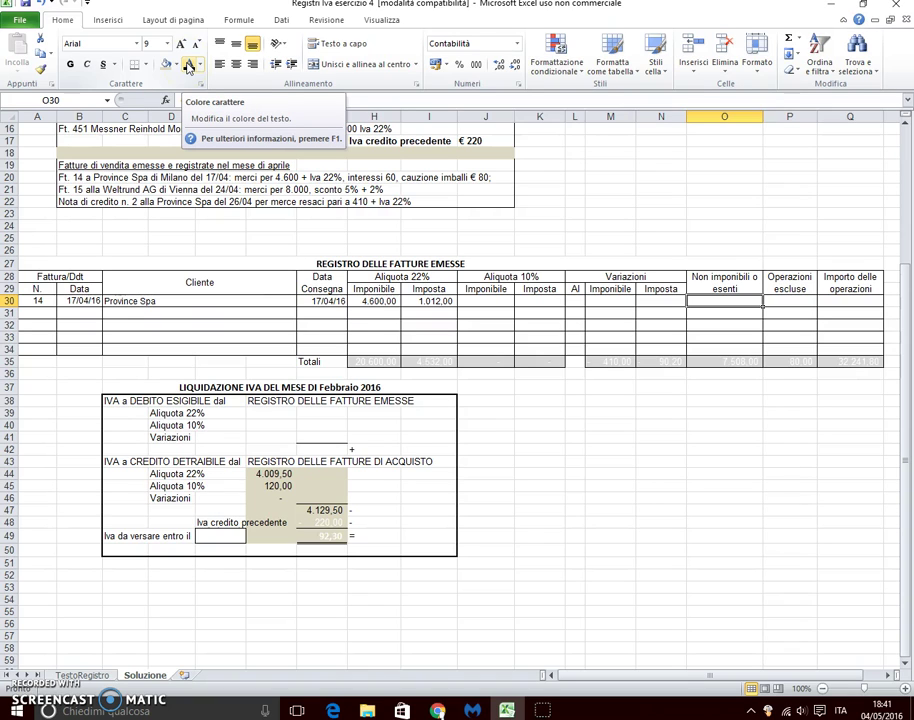
{"action": "type", "text": "60"}
{"action": "key", "text": "ctrl+Return"}
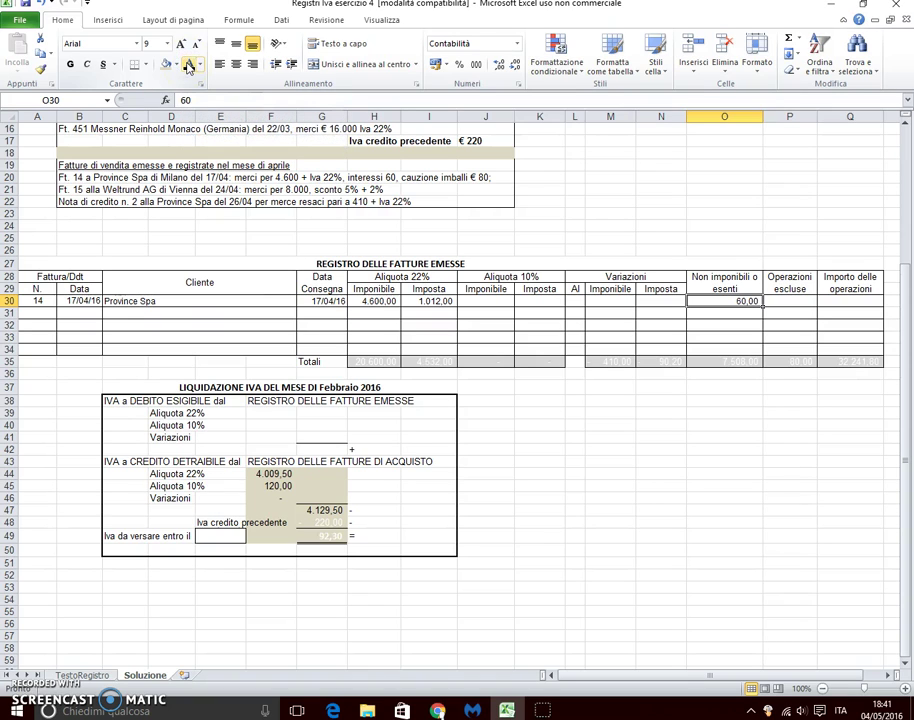
{"action": "key", "text": "Right"}
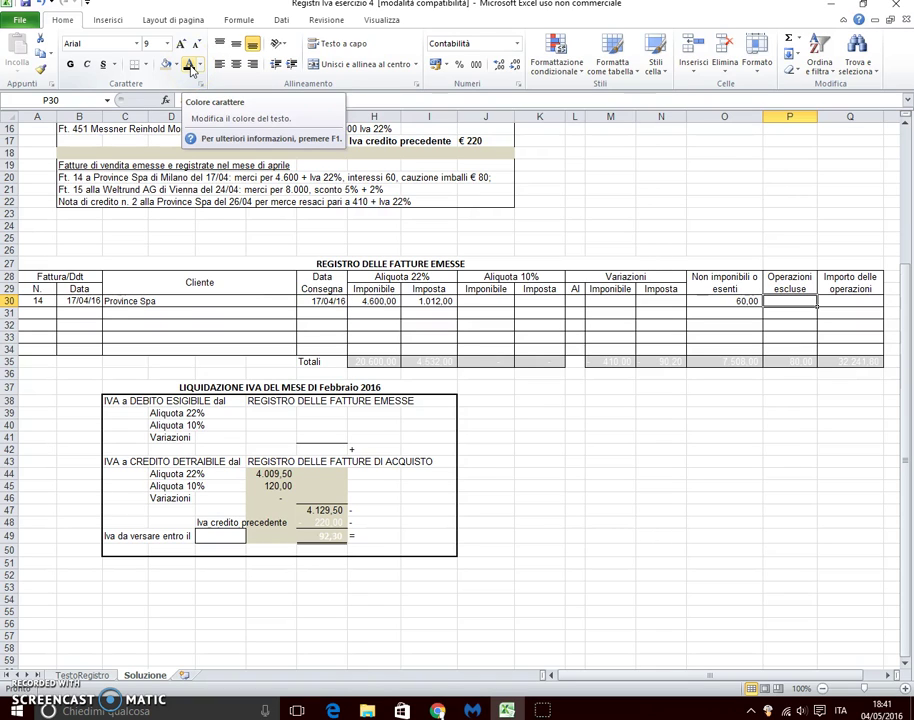
{"action": "type", "text": "80"}
{"action": "key", "text": "ctrl+Return"}
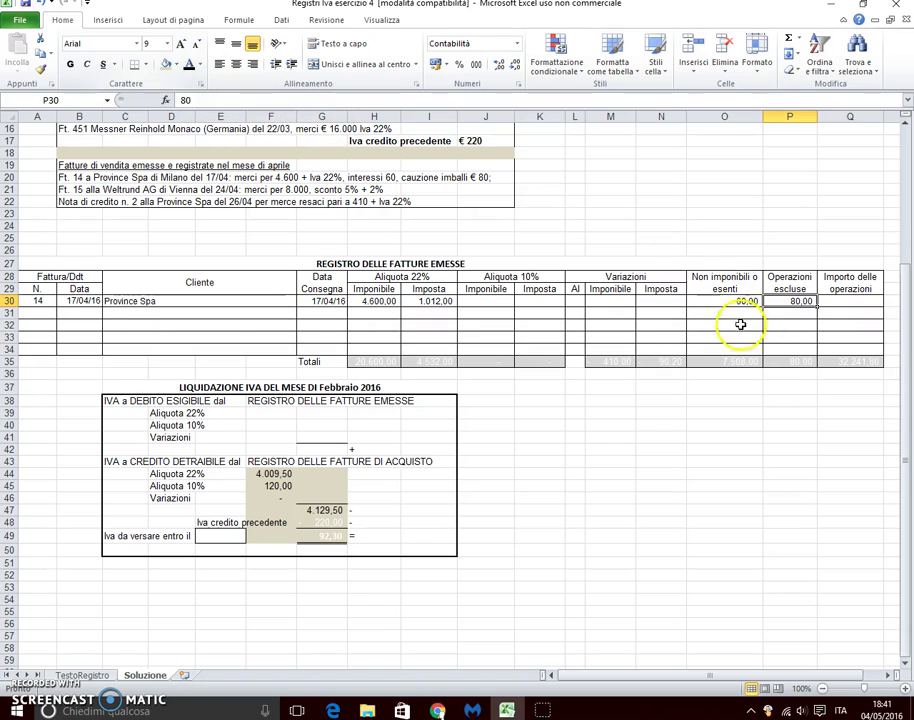
{"action": "left_click", "coordinate": [859, 302]}
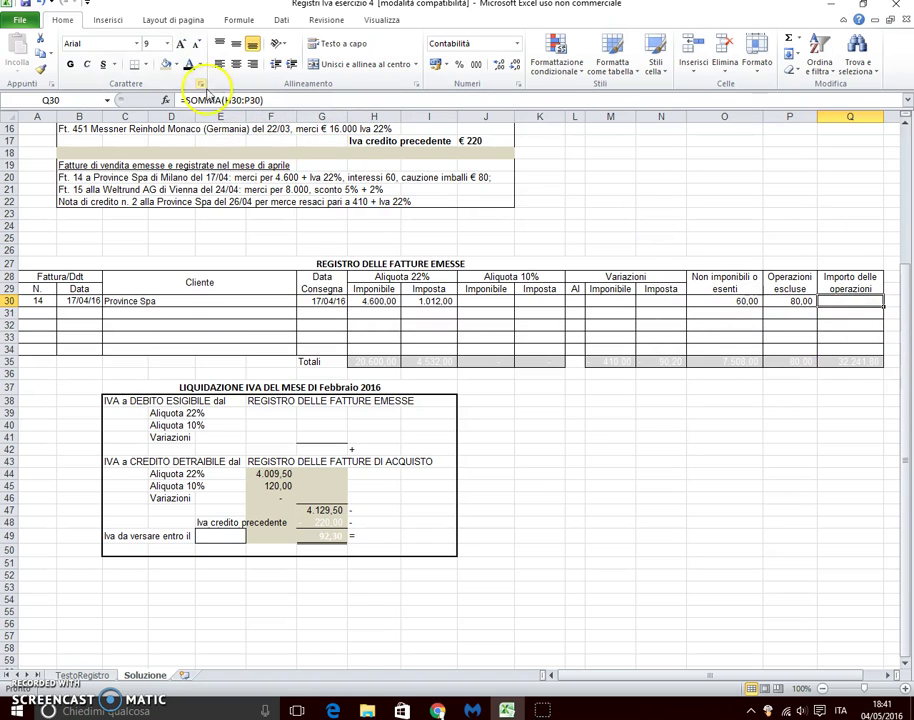
{"action": "left_click", "coordinate": [189, 64]}
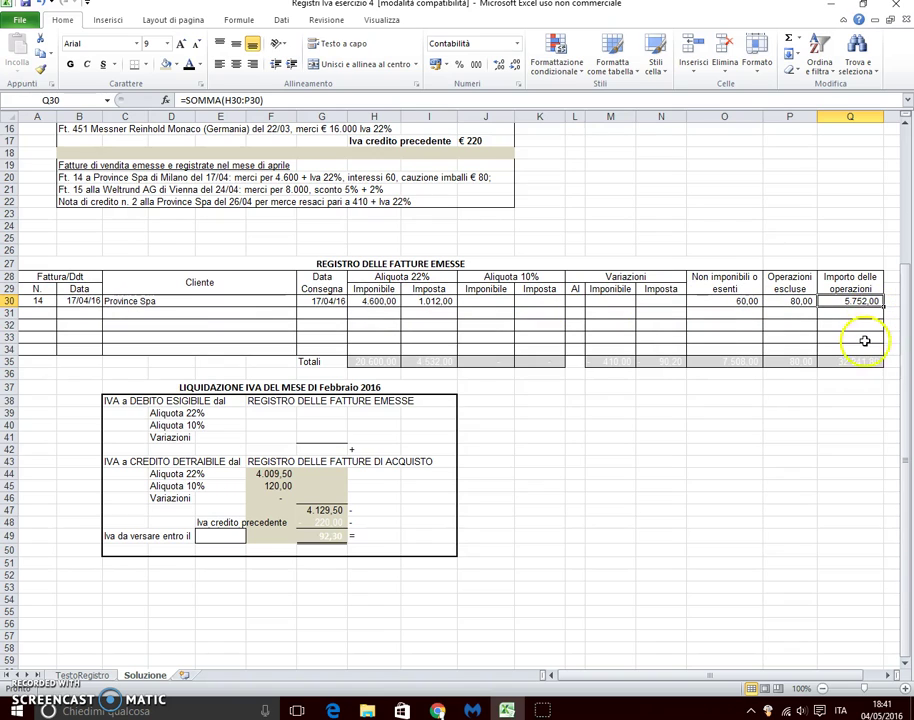
- Apply the black font colour to the register totals in H35:I35 and O35:Q35
{"action": "left_click", "coordinate": [371, 364]}
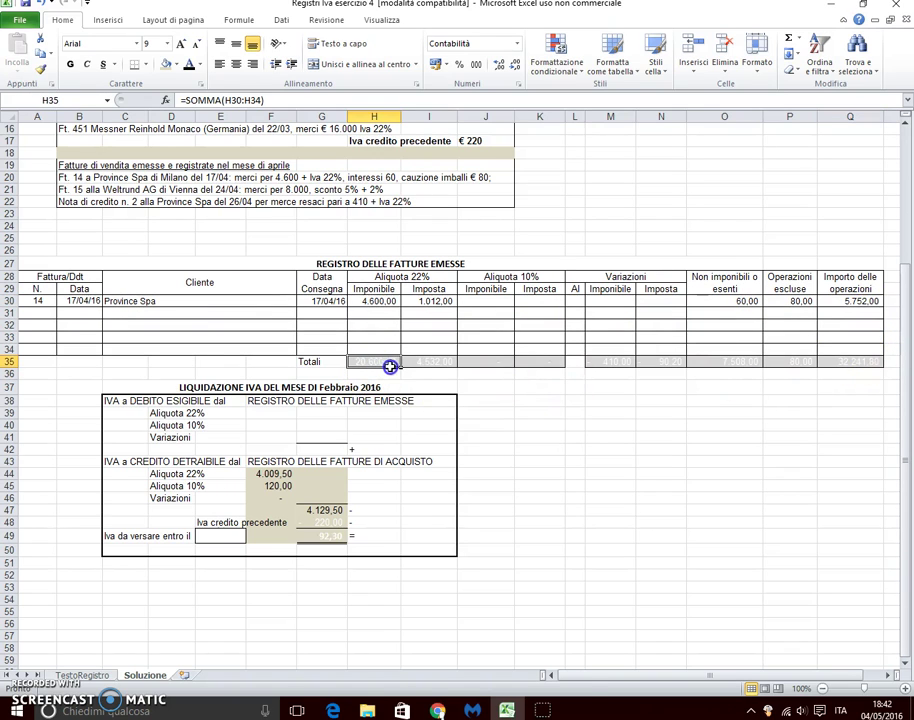
{"action": "left_click_drag", "start_coordinate": [390, 366], "coordinate": [414, 362]}
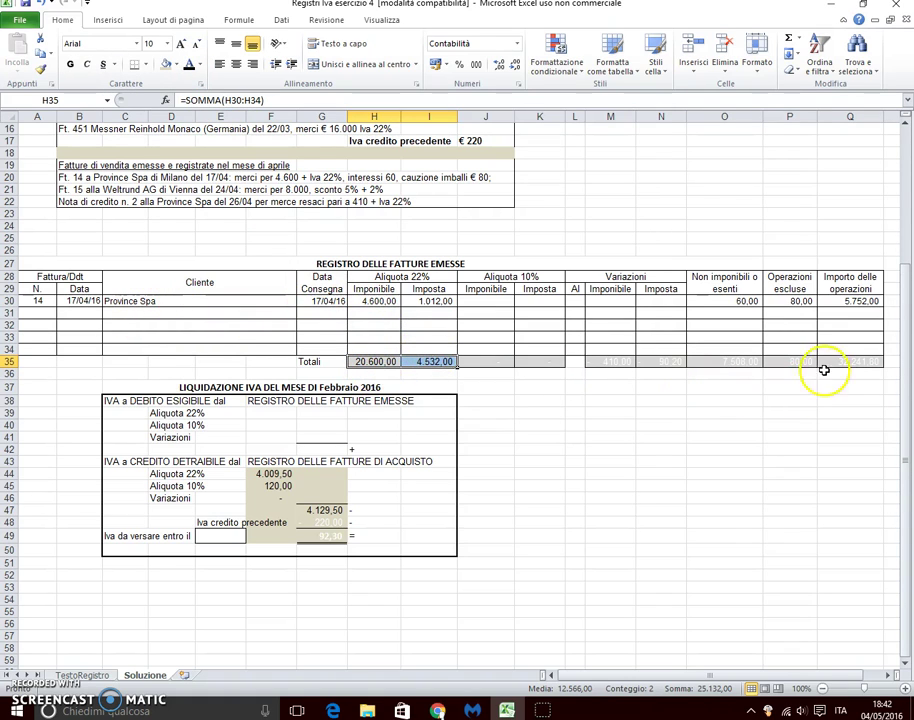
{"action": "left_click", "coordinate": [604, 365]}
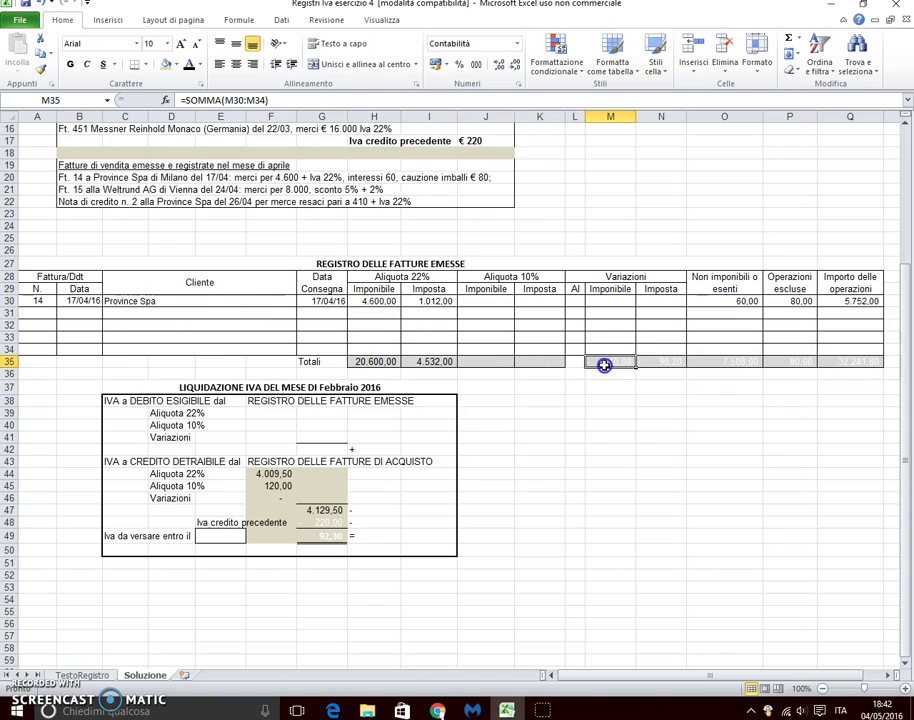
{"action": "left_click_drag", "start_coordinate": [604, 365], "coordinate": [658, 367]}
{"action": "left_click_drag", "start_coordinate": [751, 369], "coordinate": [830, 365]}
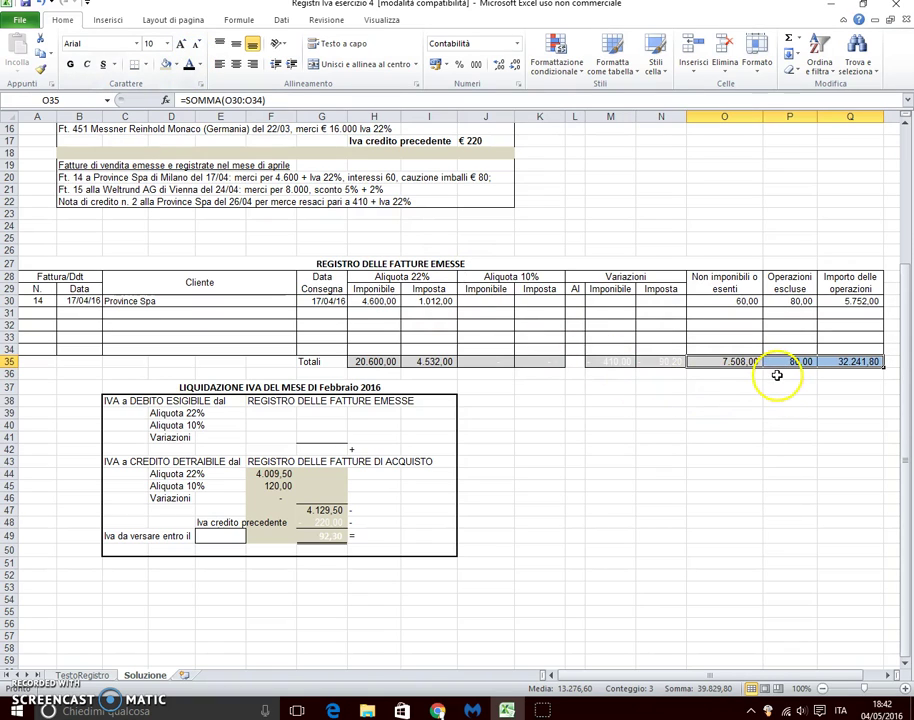
- Show invoice 15's number, date, customer and delivery date in row 31 with the black font colour
{"action": "left_click", "coordinate": [35, 190]}
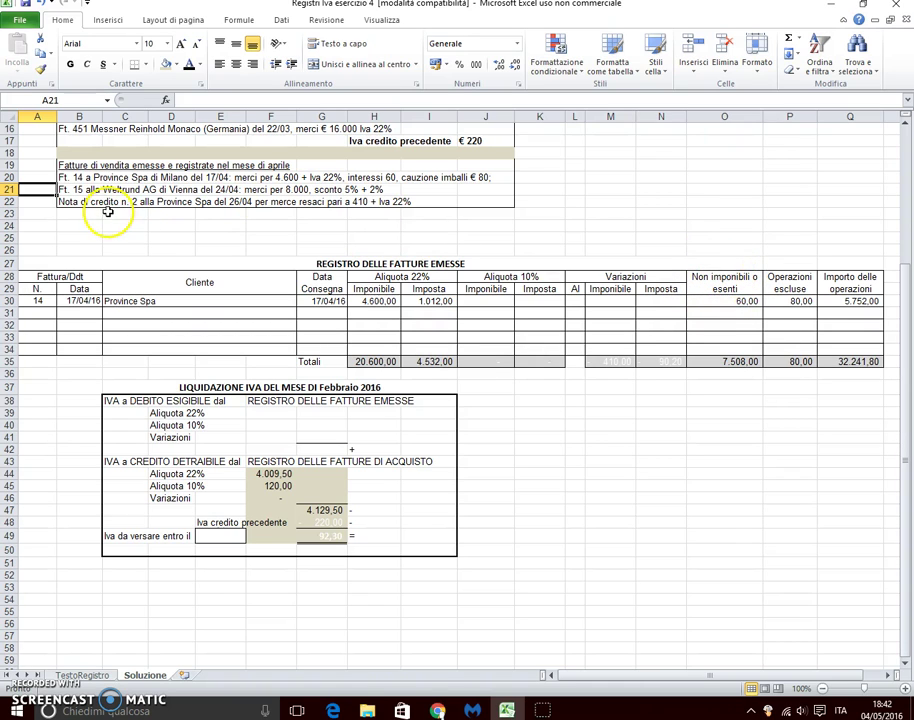
{"action": "left_click", "coordinate": [35, 312]}
{"action": "left_click", "coordinate": [189, 65]}
{"action": "left_click", "coordinate": [81, 312]}
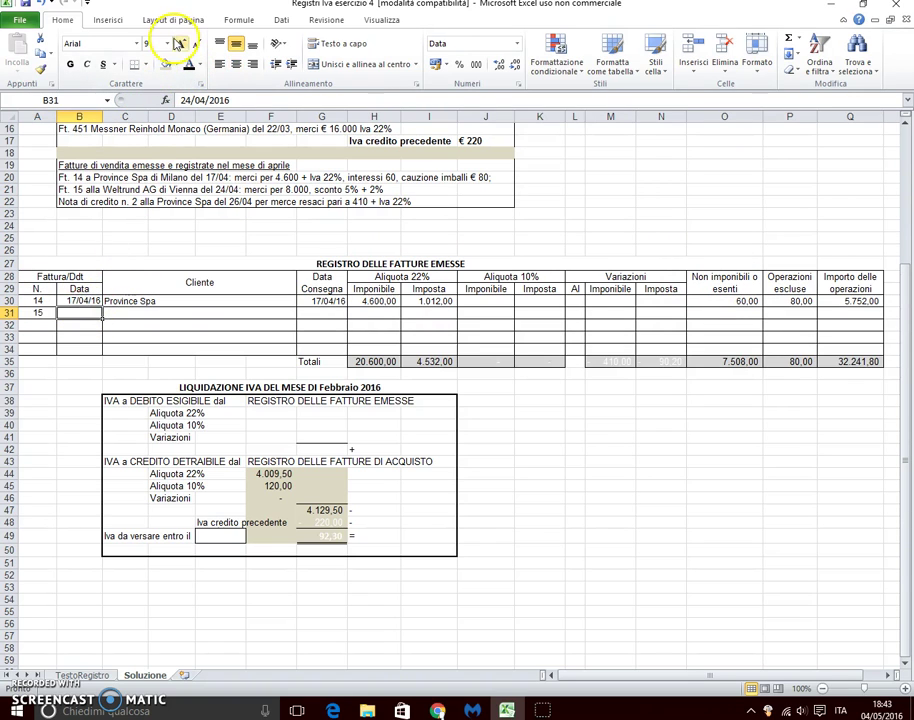
{"action": "left_click", "coordinate": [189, 65]}
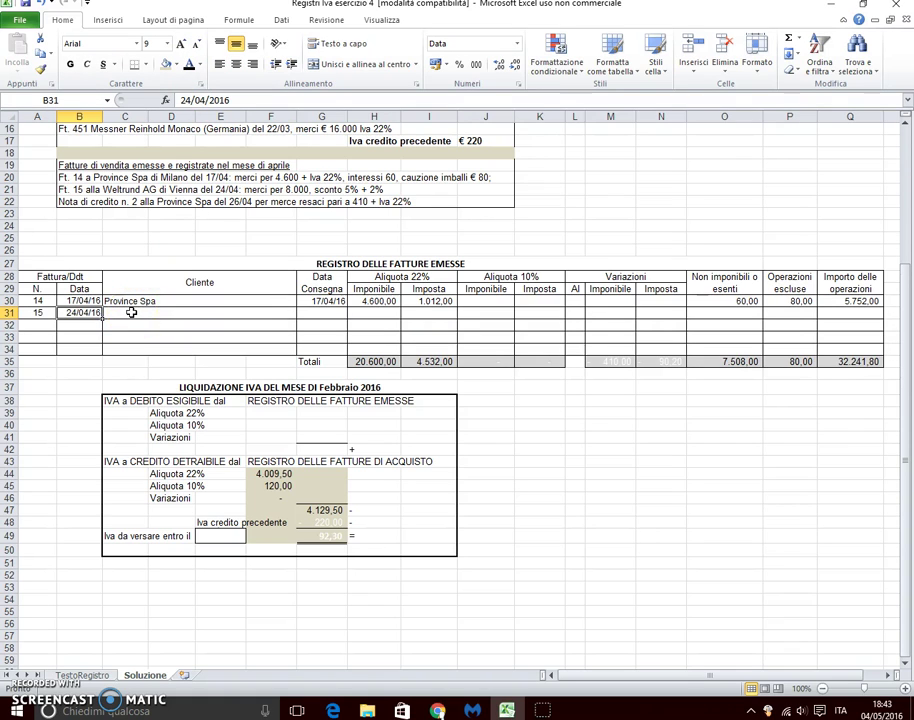
{"action": "left_click", "coordinate": [131, 312]}
{"action": "left_click", "coordinate": [189, 65]}
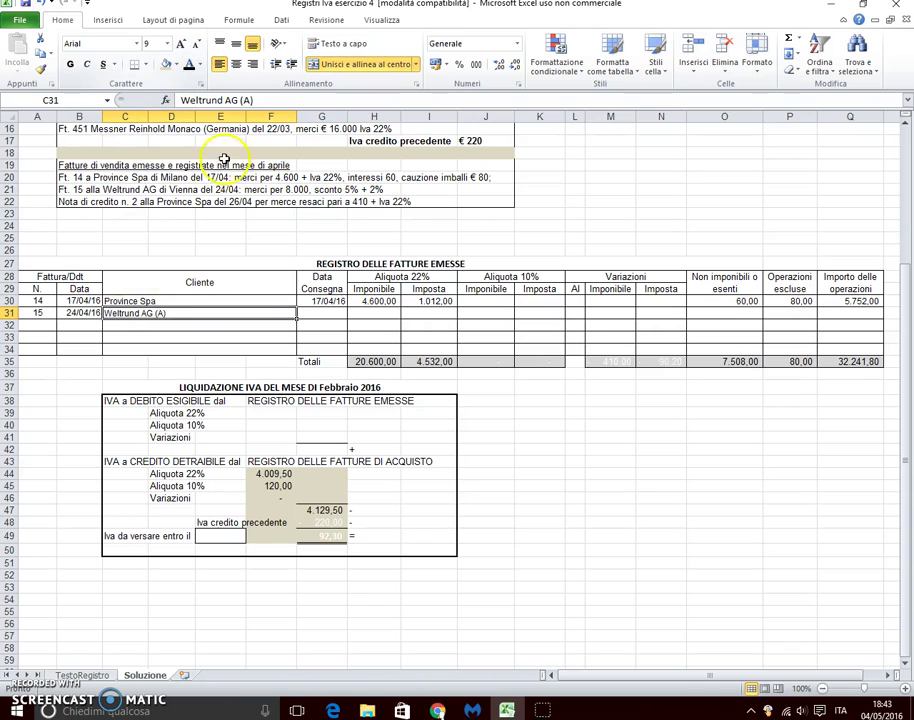
{"action": "left_click", "coordinate": [326, 312]}
{"action": "left_click", "coordinate": [189, 65]}
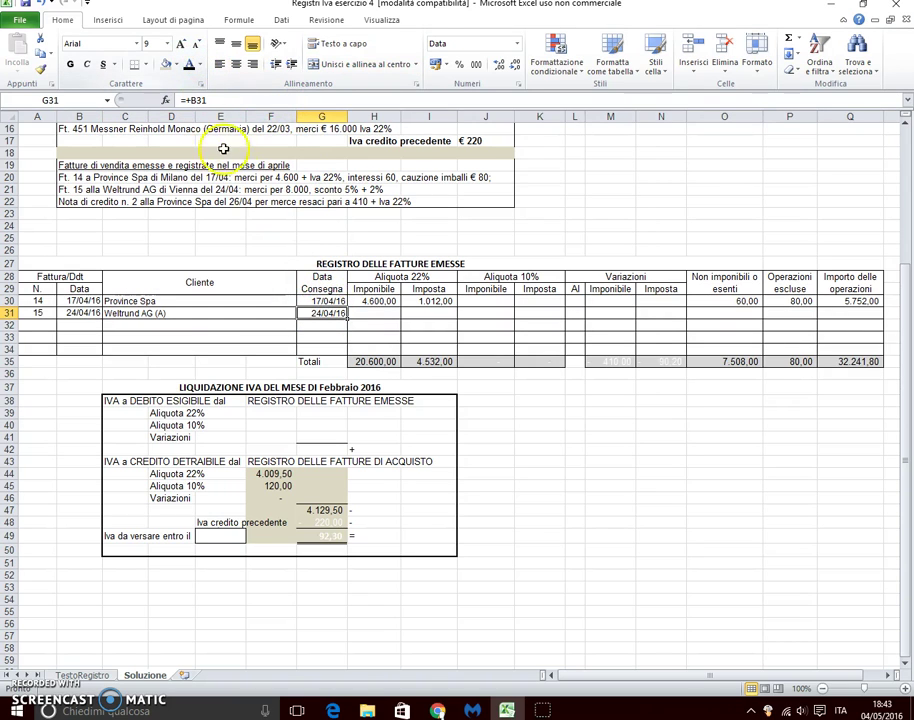
- Make the non-taxable amount 7448 of the Weltrund AG invoice in O31 visible in black text
{"action": "left_click", "coordinate": [380, 317]}
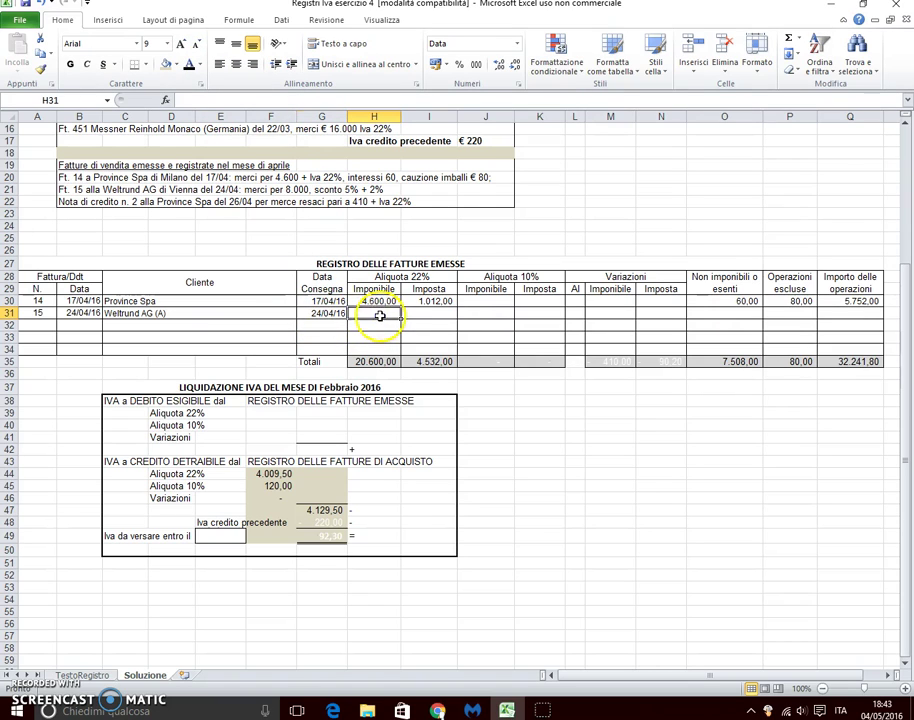
{"action": "left_click", "coordinate": [391, 315]}
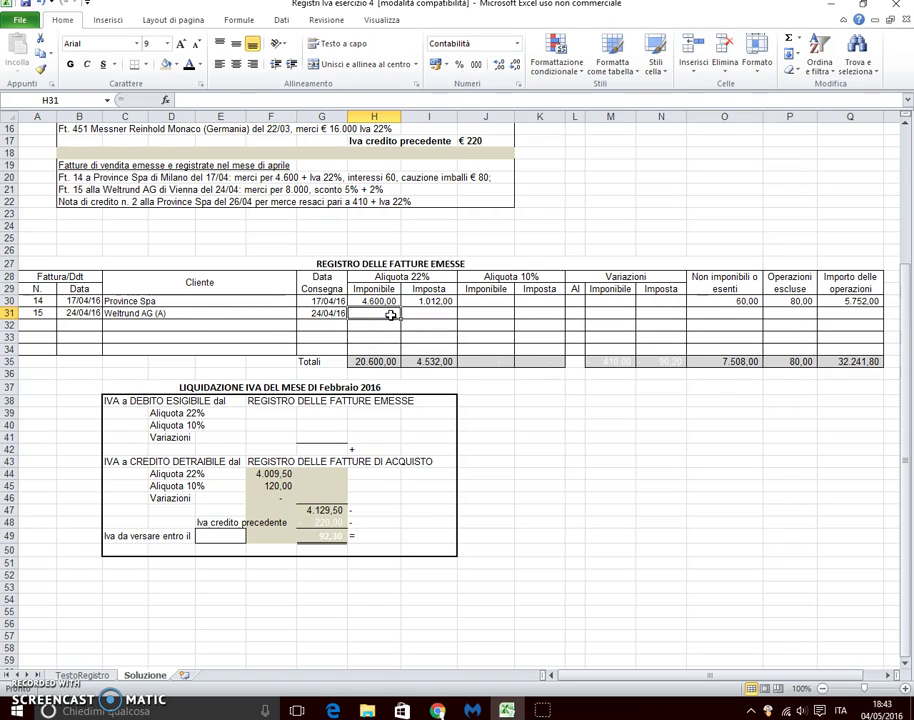
{"action": "key", "text": "Right"}
{"action": "key", "text": "Right"}
{"action": "key", "text": "Right"}
{"action": "key", "text": "Right"}
{"action": "key", "text": "Right"}
{"action": "key", "text": "Right"}
{"action": "key", "text": "Right"}
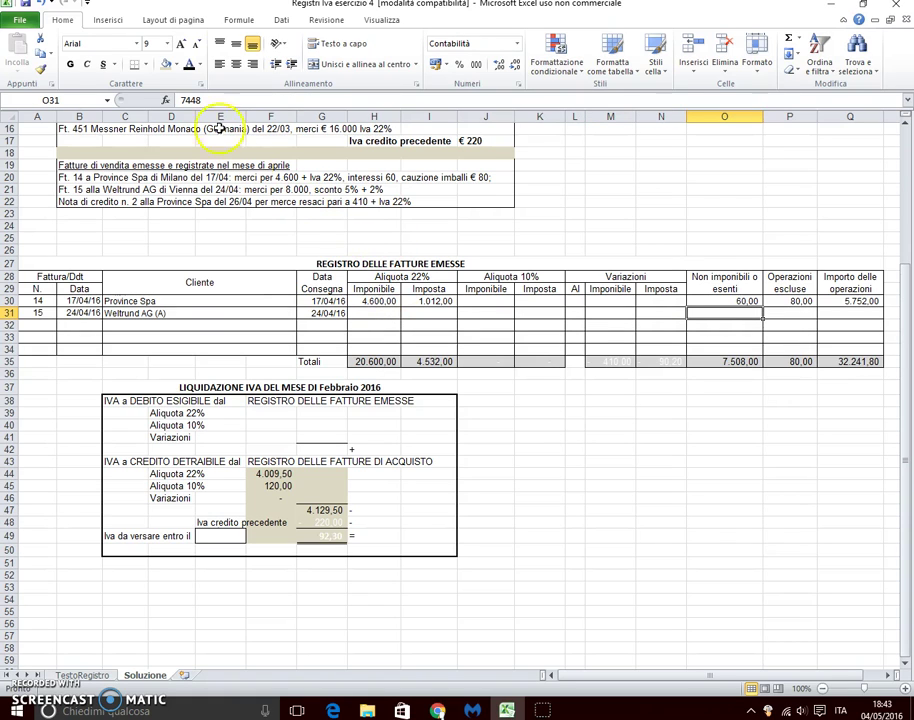
{"action": "type", "text": "7448"}
{"action": "key", "text": "ctrl+Return"}
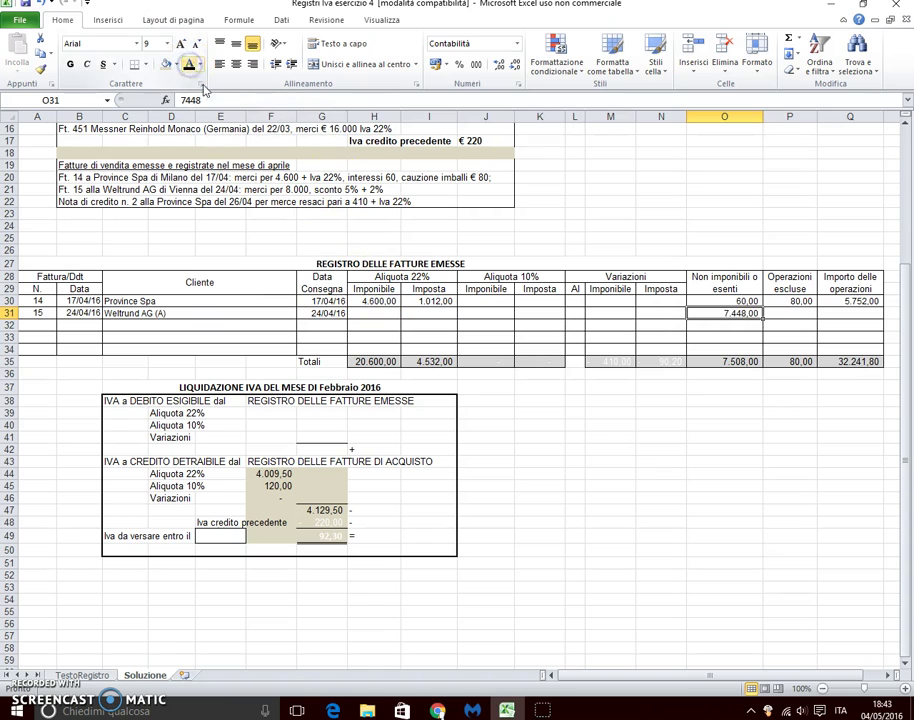
- Calculate the Weltrund AG invoice's discounted amount in the empty cell N22 with +8000*95%*98%
{"action": "left_click", "coordinate": [663, 200]}
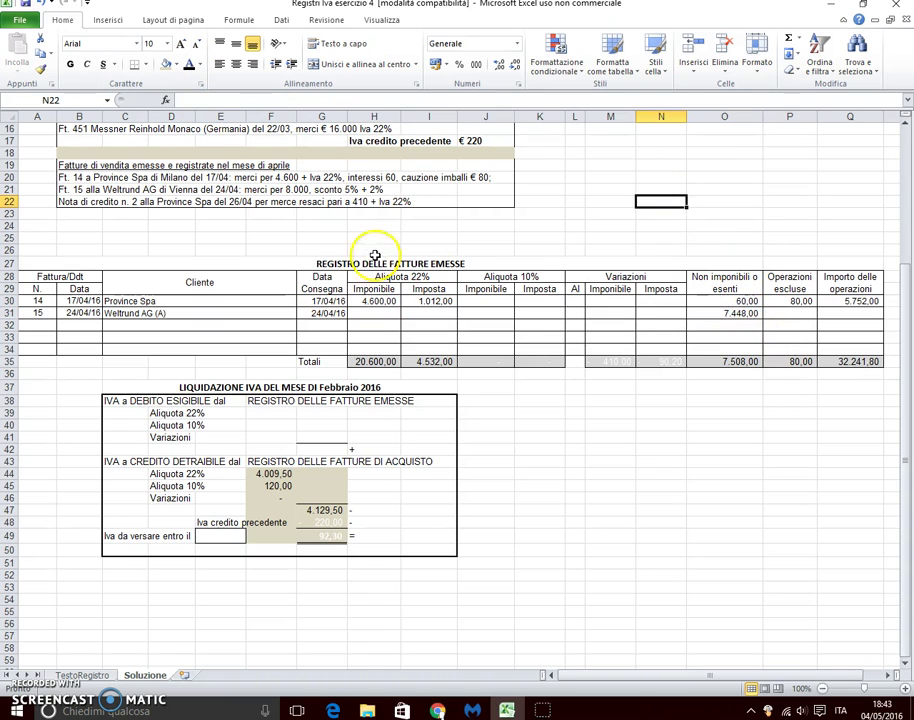
{"action": "type", "text": "+8000*95%*"}
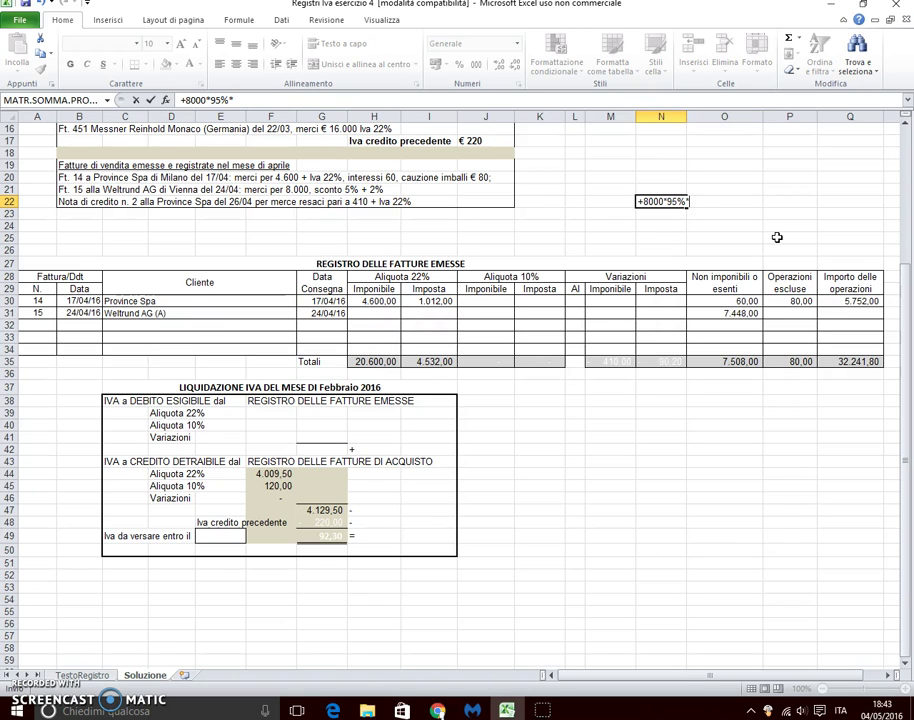
{"action": "type", "text": "98%"}
{"action": "key", "text": "Return"}
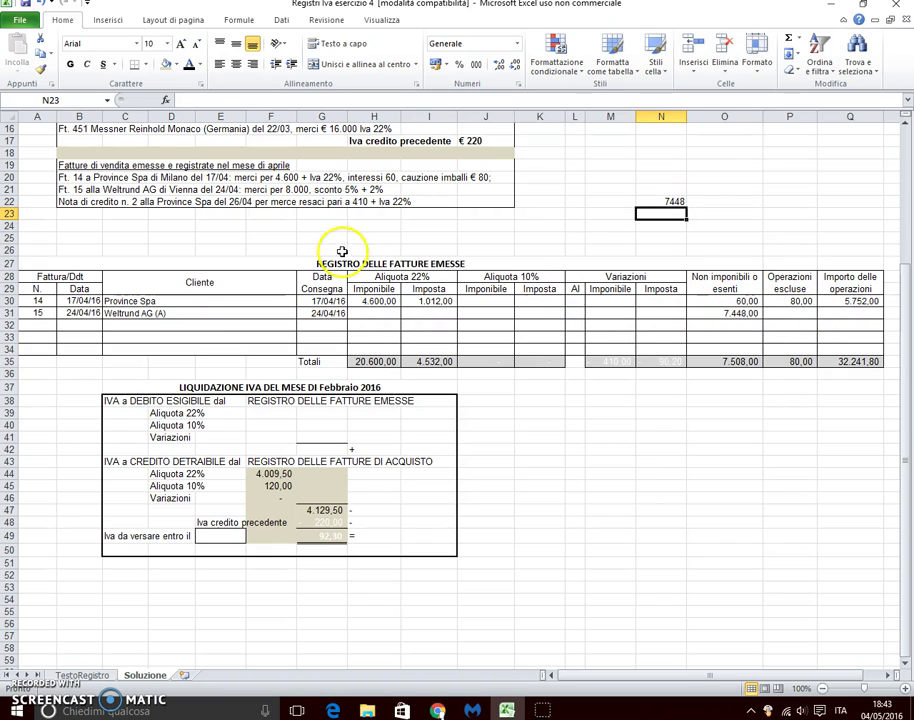
- Make the Weltrund AG invoice's operations total in Q31 visible in black text
{"action": "left_click", "coordinate": [850, 313]}
{"action": "key", "text": "ctrl+d"}
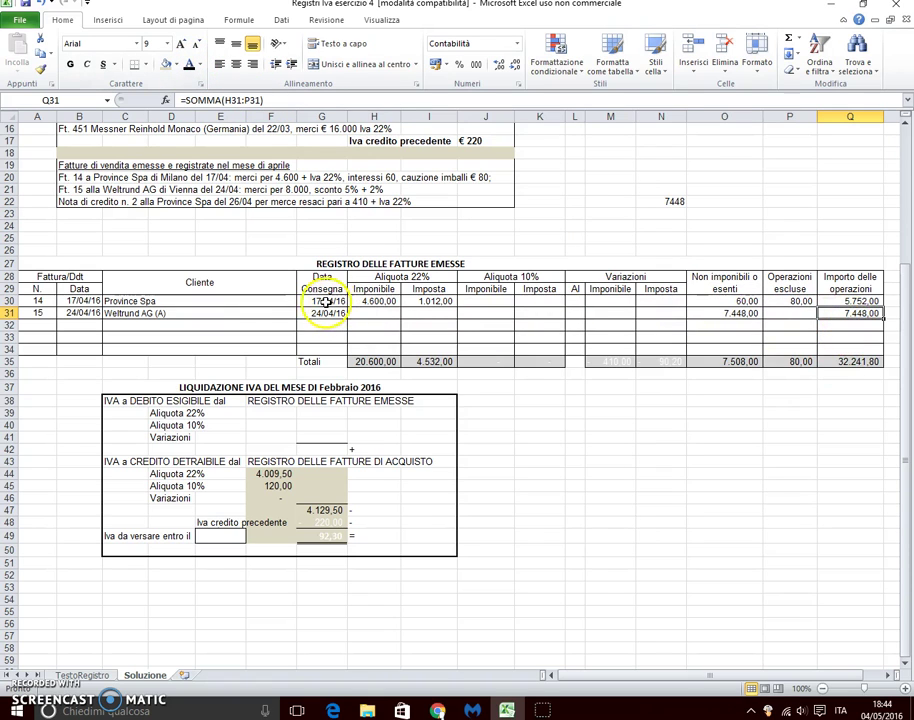
- Show credit note number 2, its date 26/04/16 and the customer Province Spa in row 32 in black text
{"action": "left_click", "coordinate": [42, 203]}
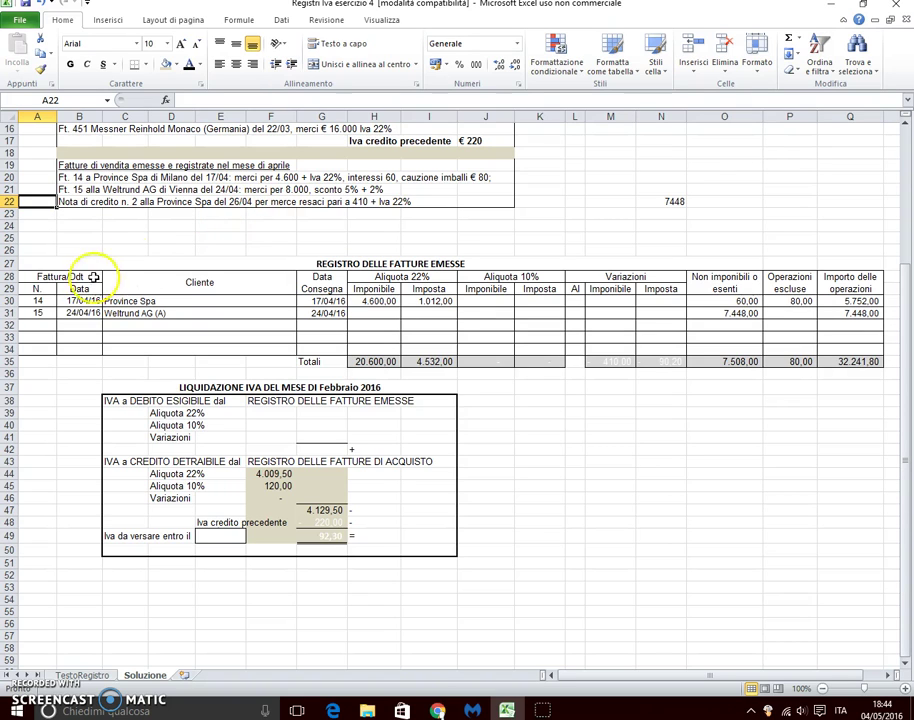
{"action": "left_click", "coordinate": [35, 326]}
{"action": "left_click", "coordinate": [188, 64]}
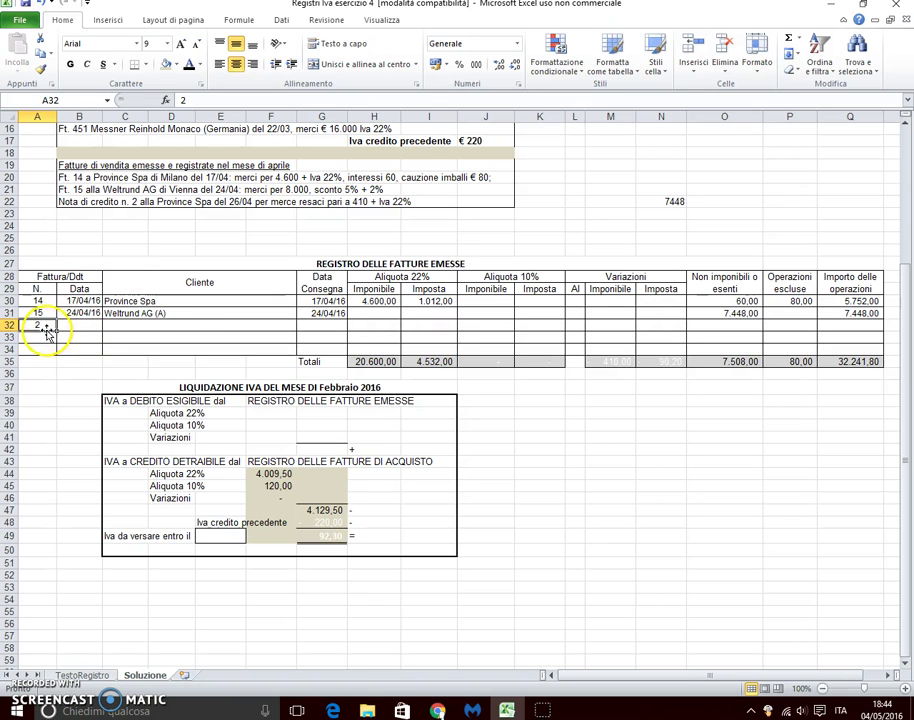
{"action": "left_click", "coordinate": [72, 327]}
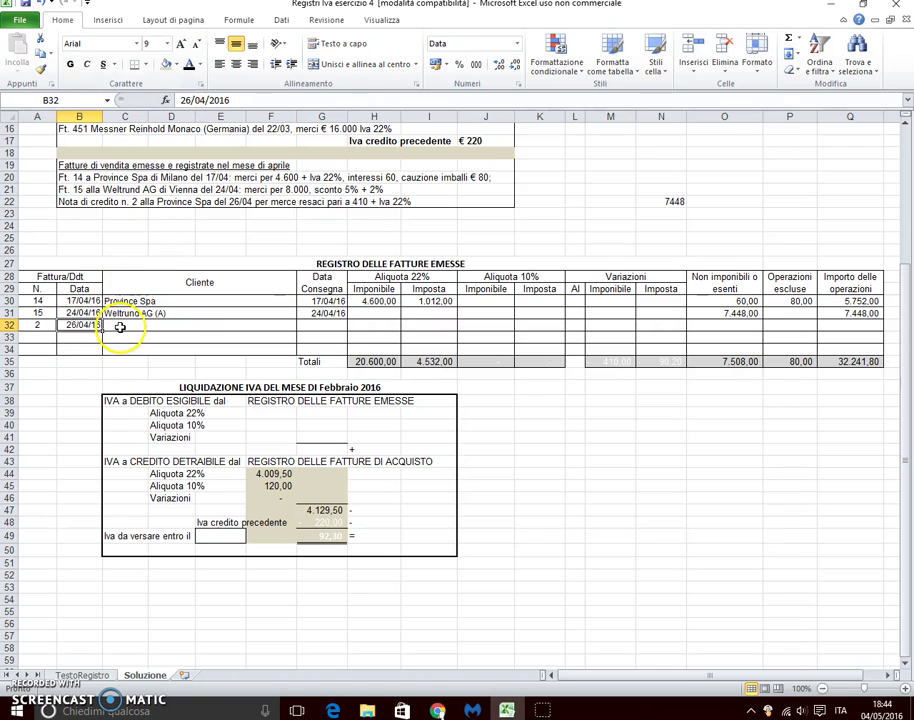
{"action": "left_click", "coordinate": [189, 205]}
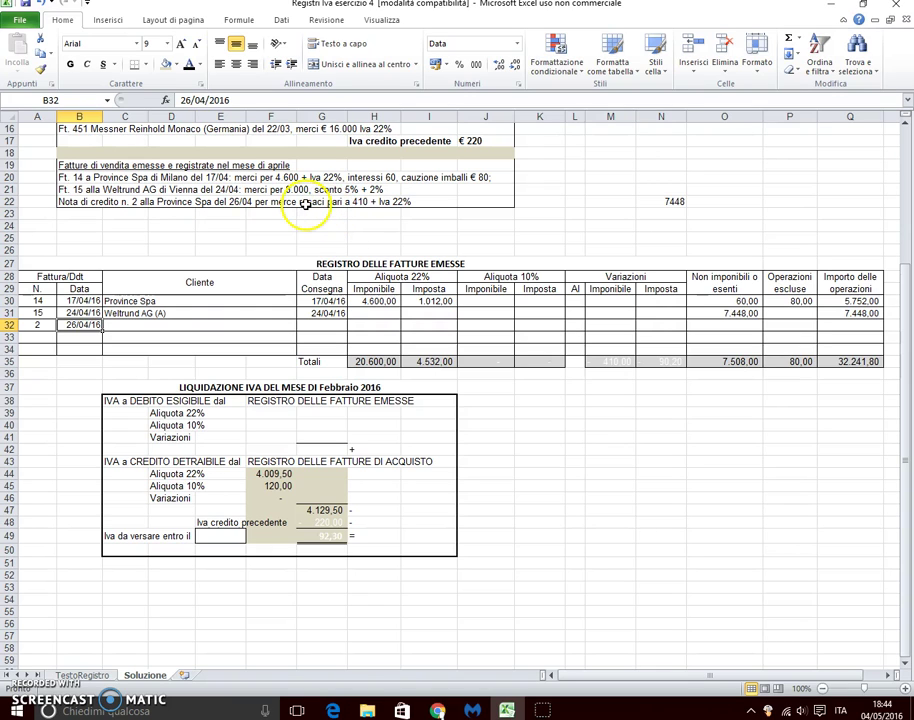
{"action": "left_click", "coordinate": [120, 330]}
{"action": "type", "text": "Province Spa"}
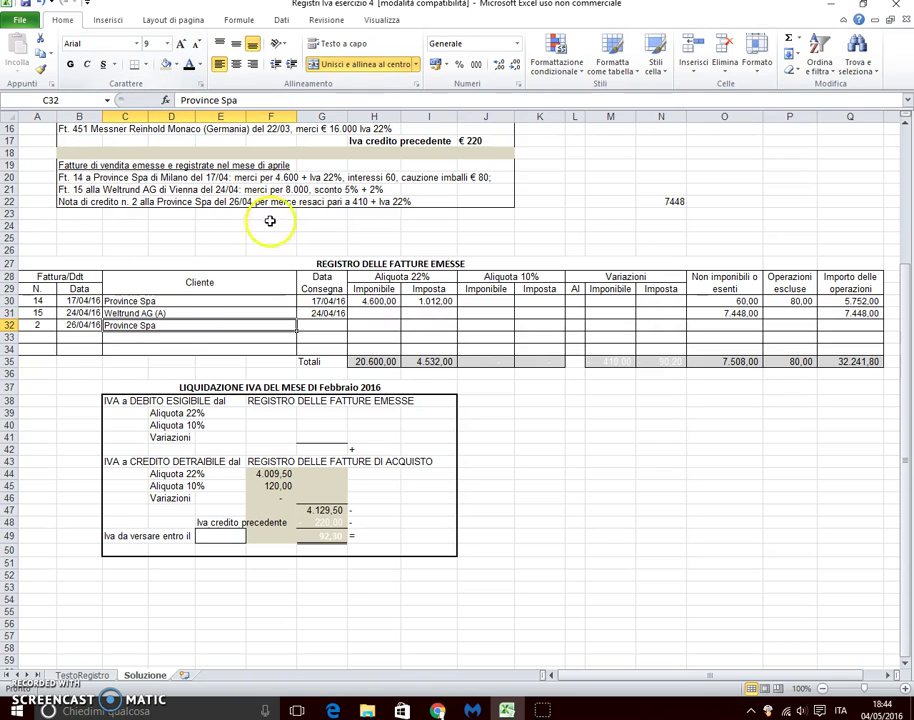
- Reveal the credit note's taxable variation -410 in M32 and its VAT rate 22 in L32 with the black font colour
{"action": "left_click", "coordinate": [332, 326]}
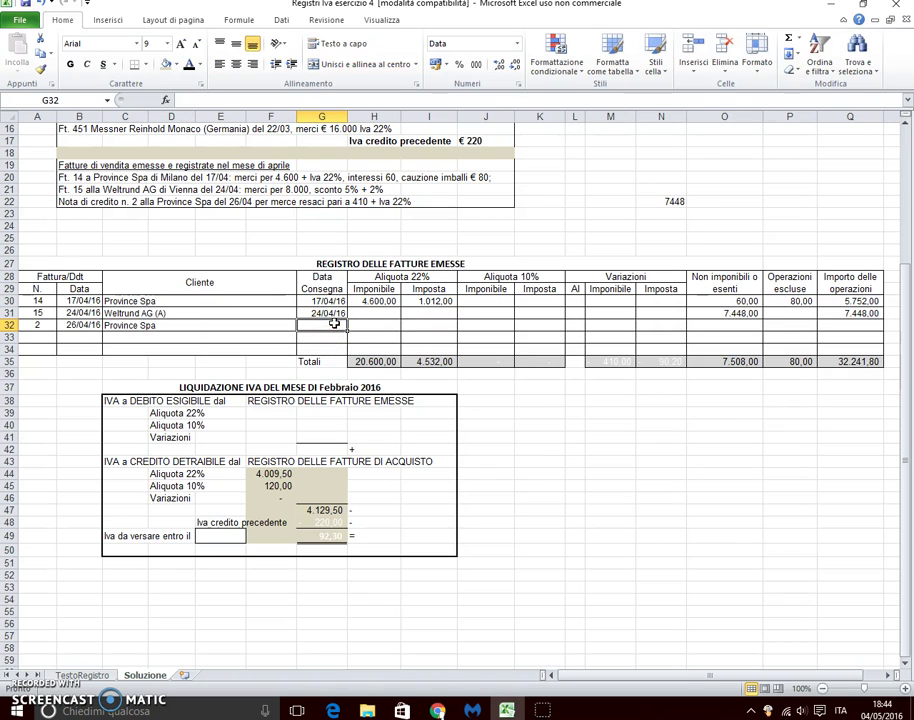
{"action": "key", "text": "Right"}
{"action": "key", "text": "Right"}
{"action": "key", "text": "Right"}
{"action": "key", "text": "Right"}
{"action": "key", "text": "Right"}
{"action": "key", "text": "Right"}
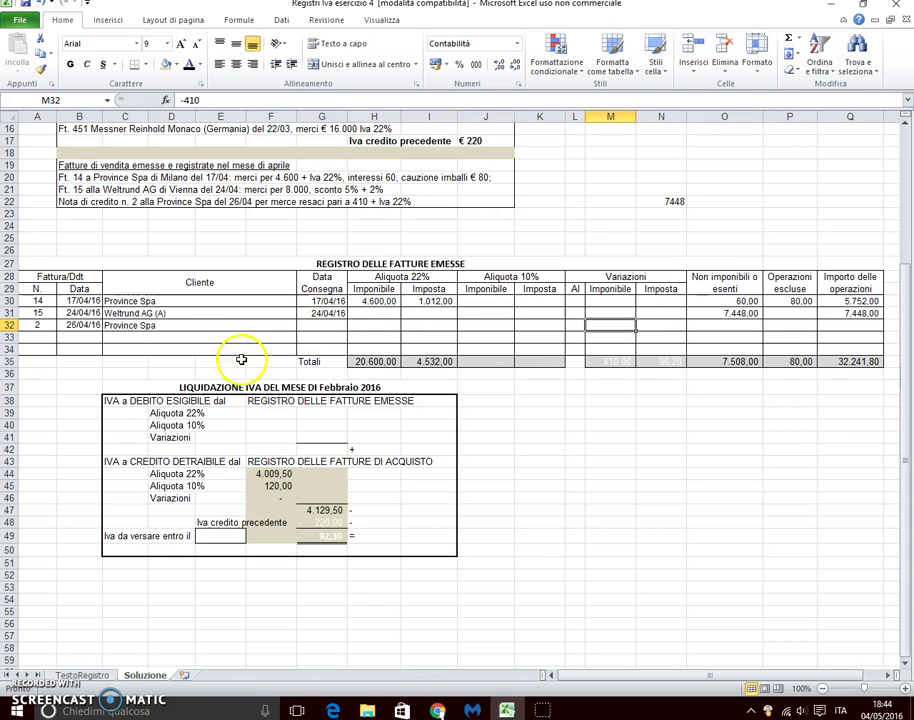
{"action": "left_click", "coordinate": [190, 66]}
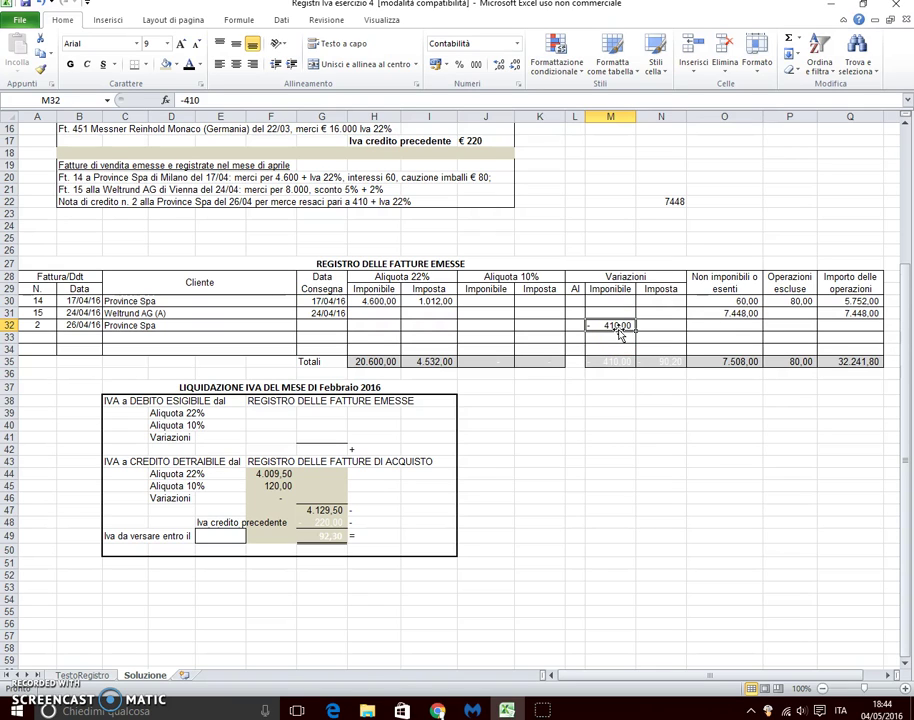
{"action": "left_click", "coordinate": [573, 327]}
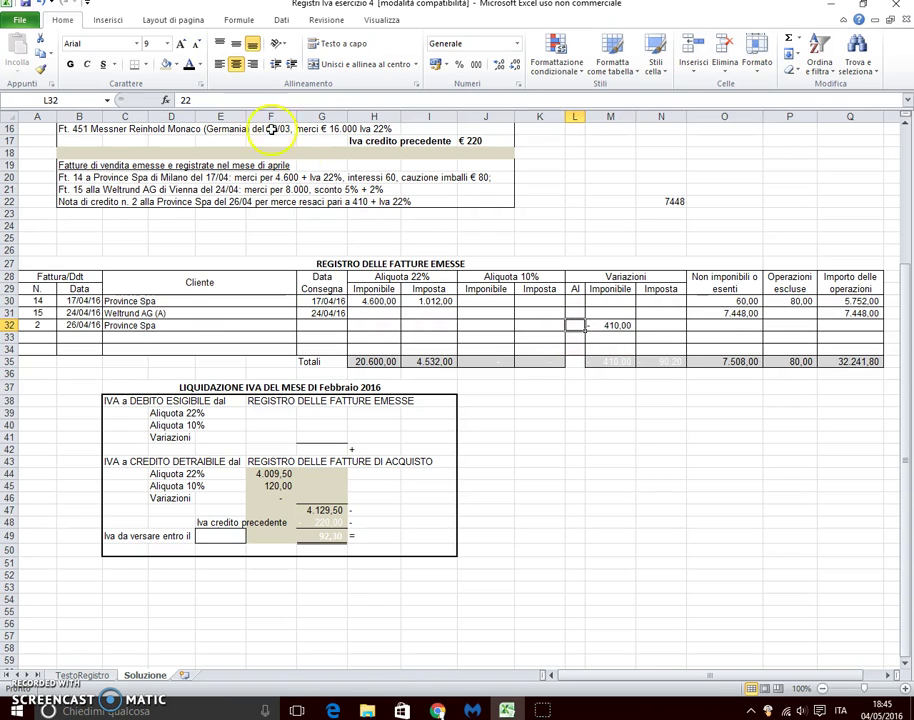
{"action": "left_click", "coordinate": [189, 65]}
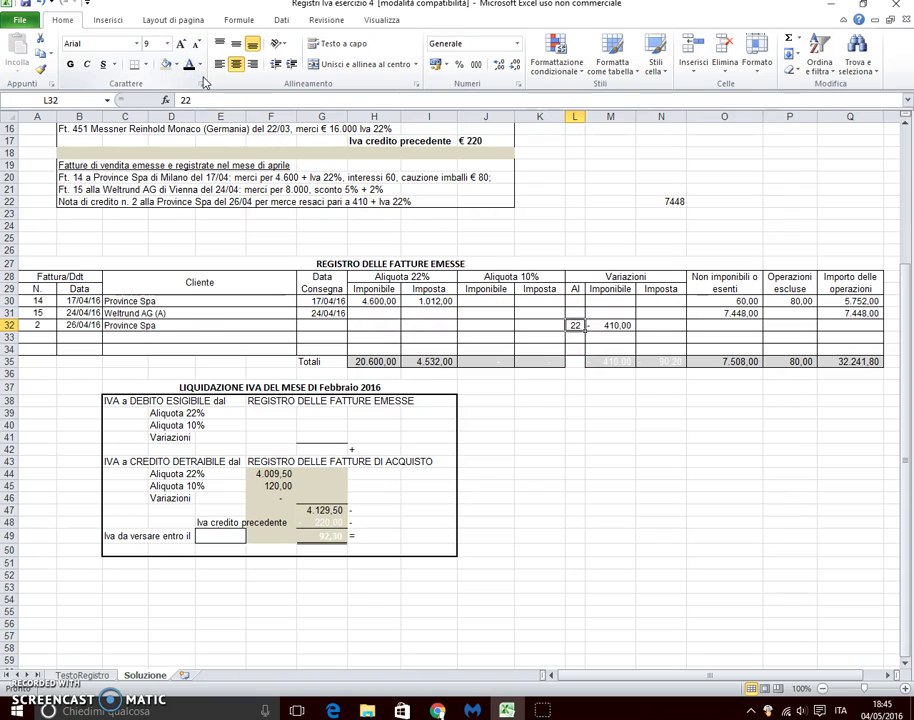
- Apply the black font colour to the credit note's tax variation in N32 and its operations total in Q32
{"action": "key", "text": "Right"}
{"action": "key", "text": "Right"}
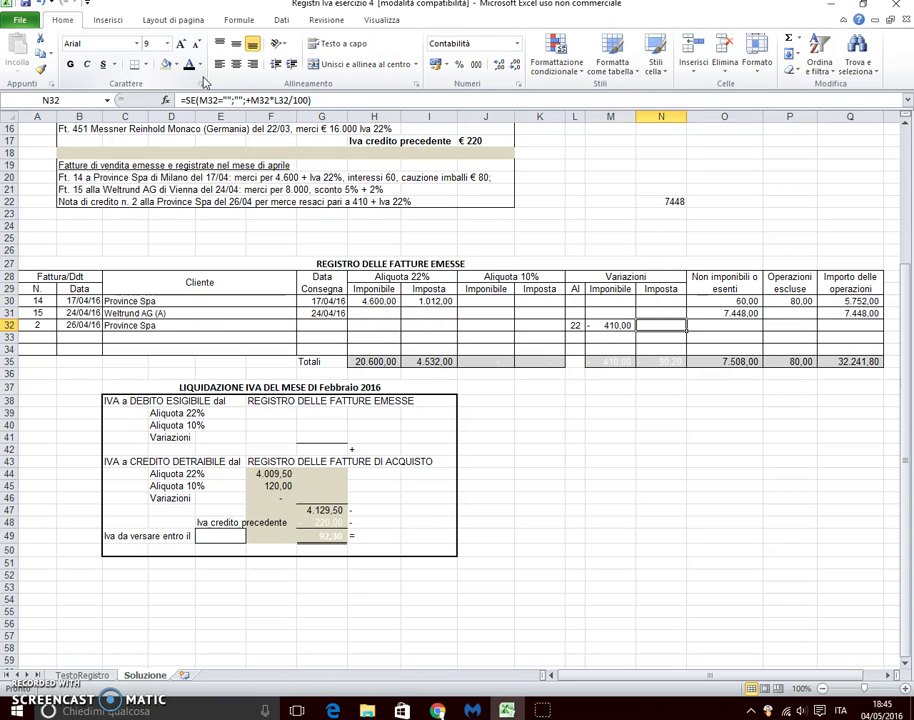
{"action": "left_click", "coordinate": [189, 65]}
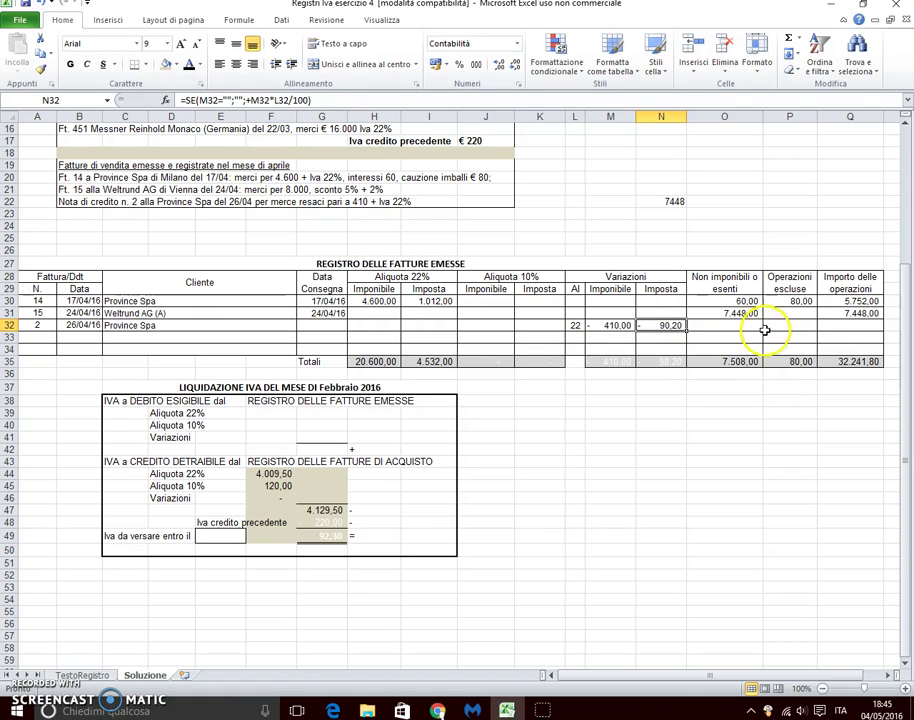
{"action": "left_click", "coordinate": [850, 325]}
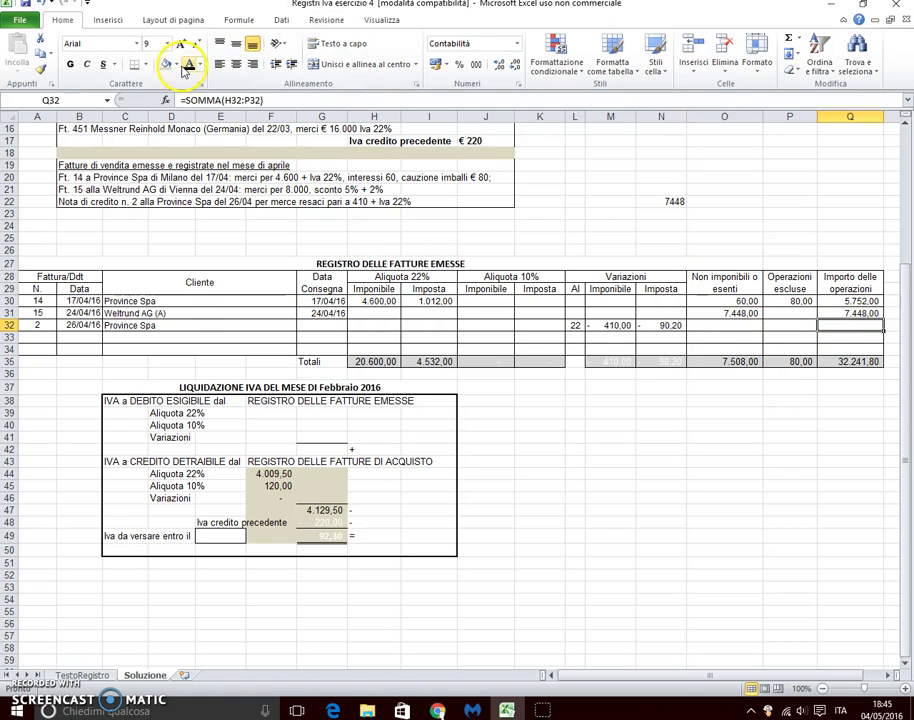
{"action": "left_click", "coordinate": [189, 65]}
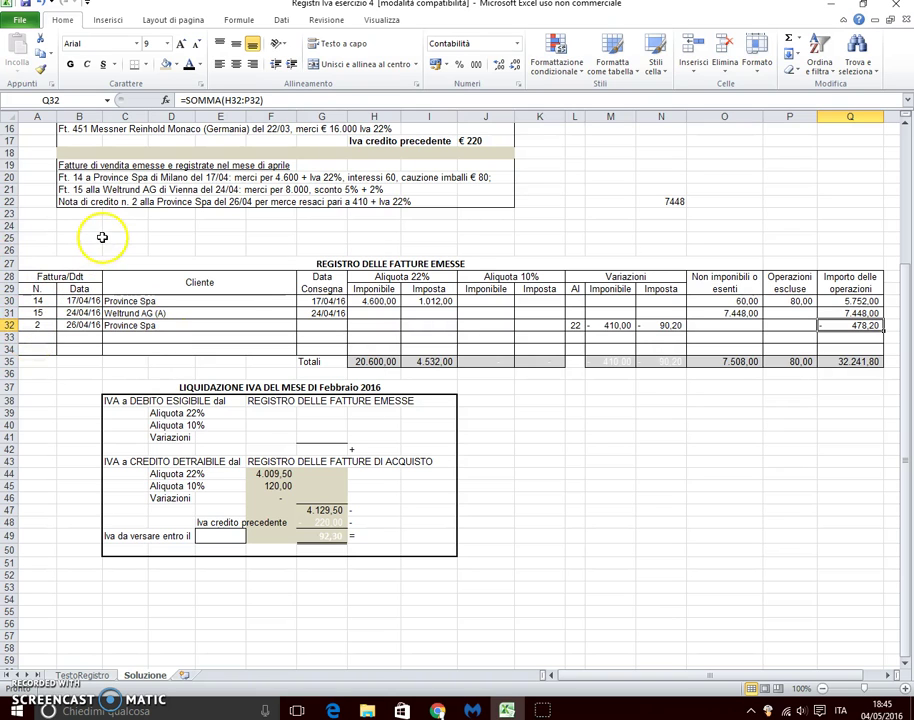
- Show the German supplier's invoice number 451, date 22/03/16 and name in row 33 of the issued invoices register in black text
{"action": "scroll", "coordinate": [110, 213], "scroll_direction": "up", "scroll_amount": 2}
{"action": "scroll", "coordinate": [120, 214], "scroll_direction": "up", "scroll_amount": 2}
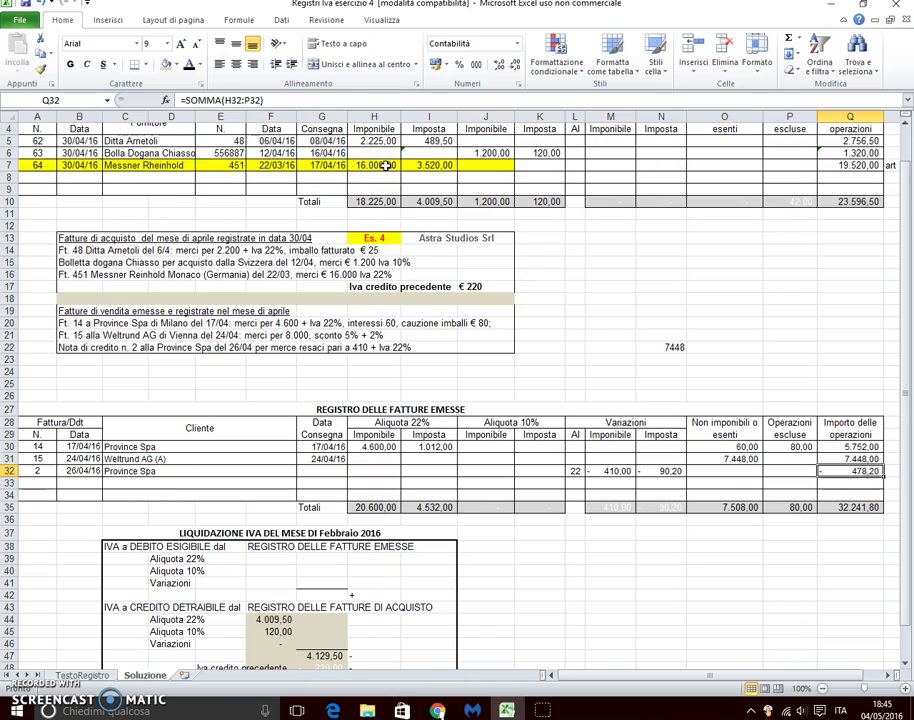
{"action": "scroll", "coordinate": [434, 180], "scroll_direction": "up", "scroll_amount": 1}
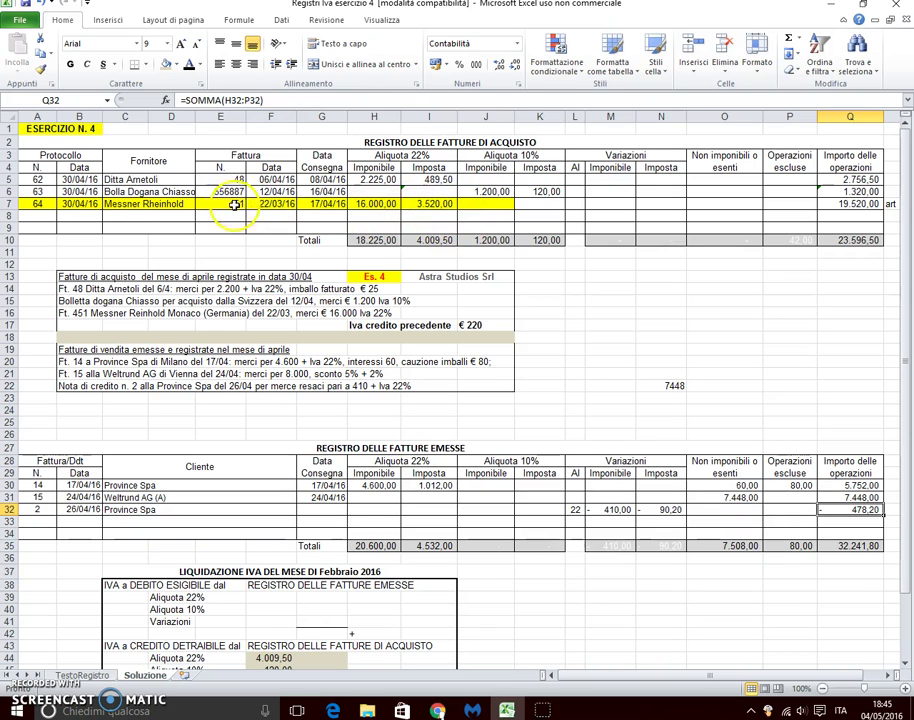
{"action": "scroll", "coordinate": [373, 204], "scroll_direction": "down", "scroll_amount": 5}
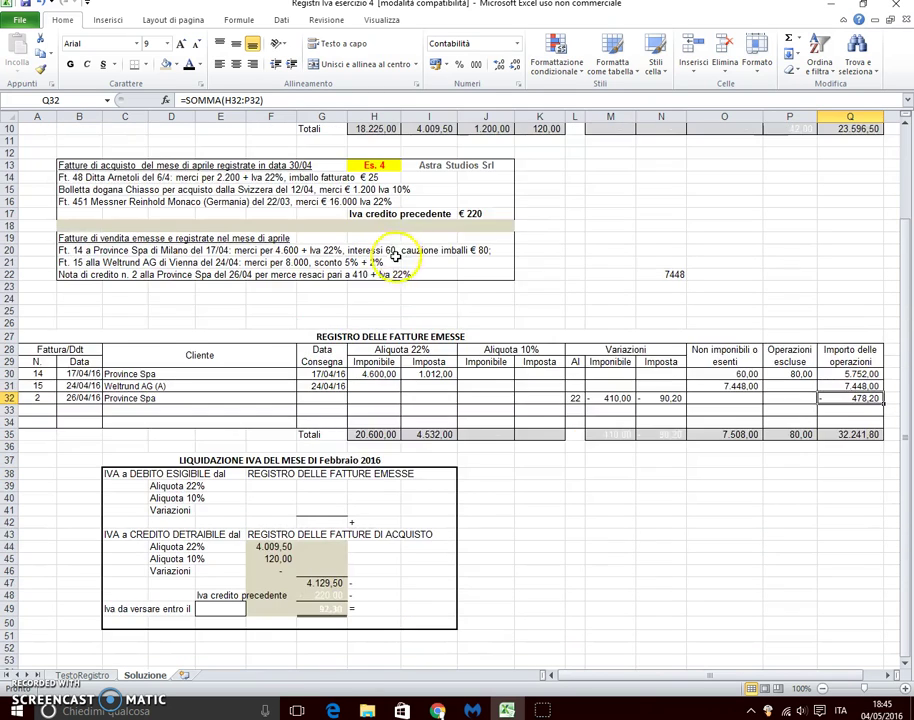
{"action": "left_click", "coordinate": [35, 340]}
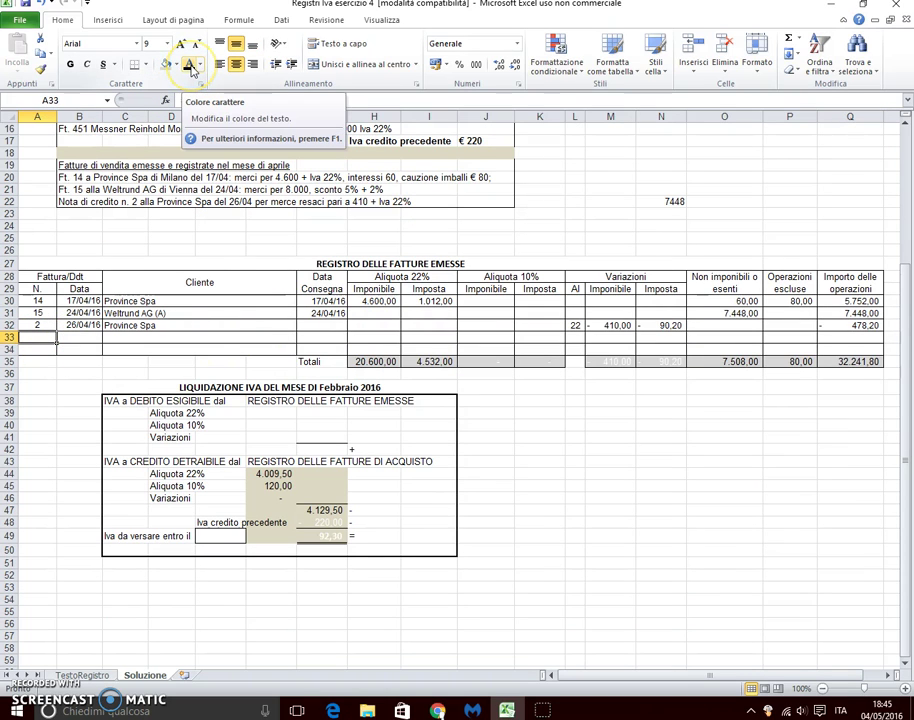
{"action": "left_click", "coordinate": [188, 64]}
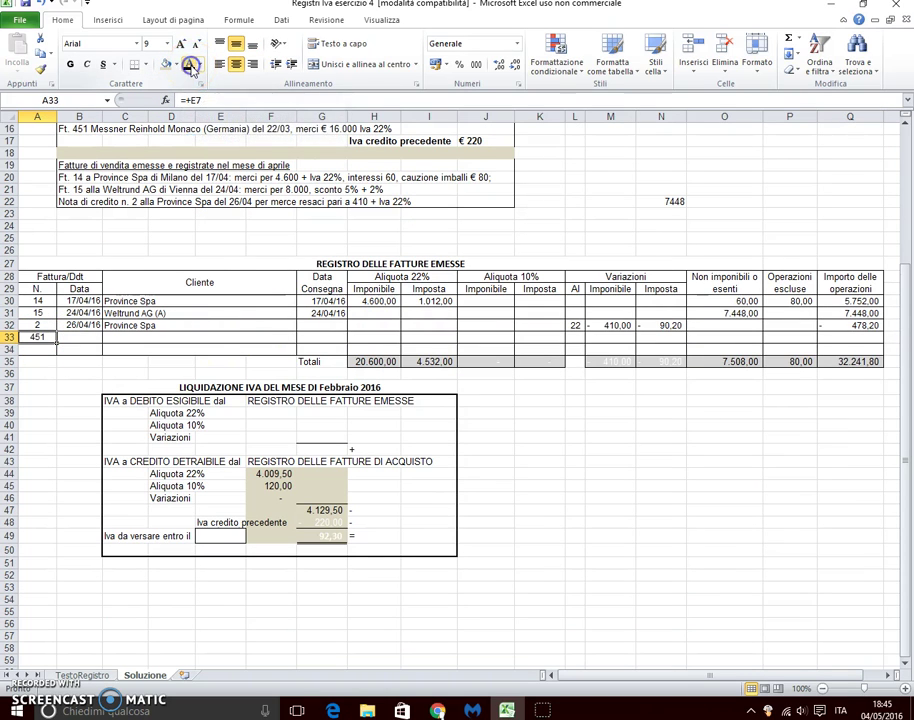
{"action": "key", "text": "Tab"}
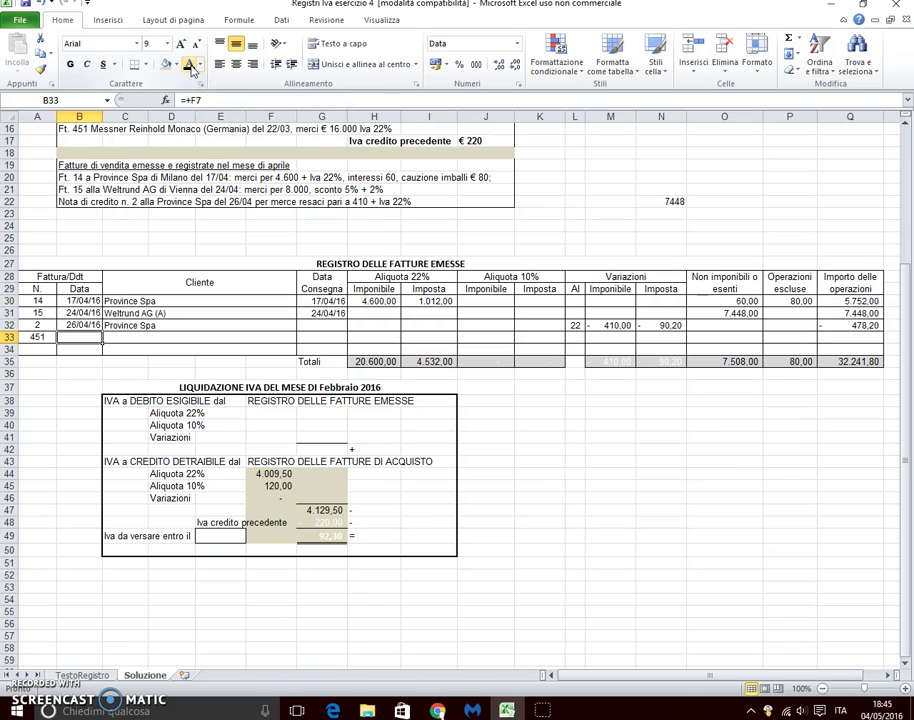
{"action": "left_click", "coordinate": [189, 65]}
{"action": "key", "text": "Tab"}
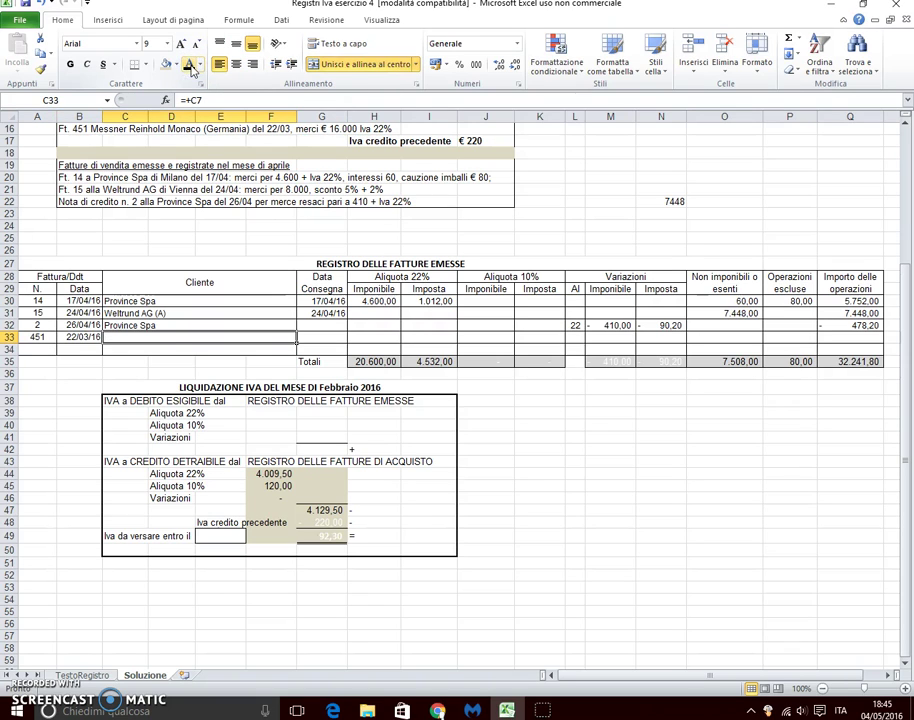
{"action": "left_click", "coordinate": [189, 65]}
{"action": "key", "text": "Tab"}
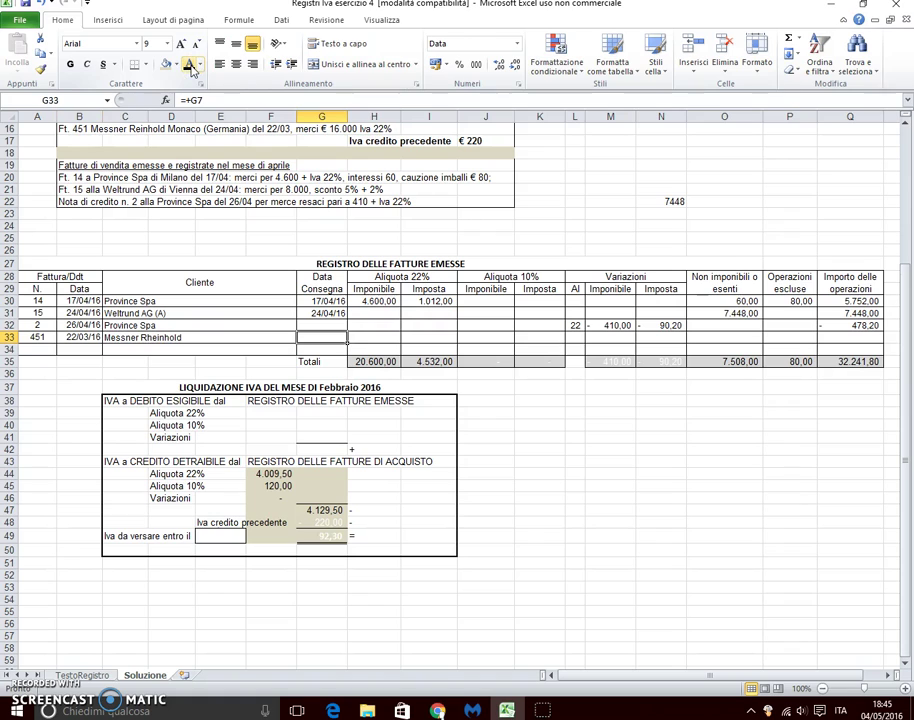
- Make row 33's 22% taxable amount 16.000, tax 3.520 and operations total visible in H33, I33 and Q33 in black text
{"action": "key", "text": "Tab"}
{"action": "left_click", "coordinate": [189, 65]}
{"action": "key", "text": "Tab"}
{"action": "left_click", "coordinate": [190, 66]}
{"action": "key", "text": "Tab"}
{"action": "key", "text": "Tab"}
{"action": "key", "text": "Tab"}
{"action": "key", "text": "Tab"}
{"action": "key", "text": "Tab"}
{"action": "key", "text": "Tab"}
{"action": "key", "text": "Tab"}
{"action": "key", "text": "Tab"}
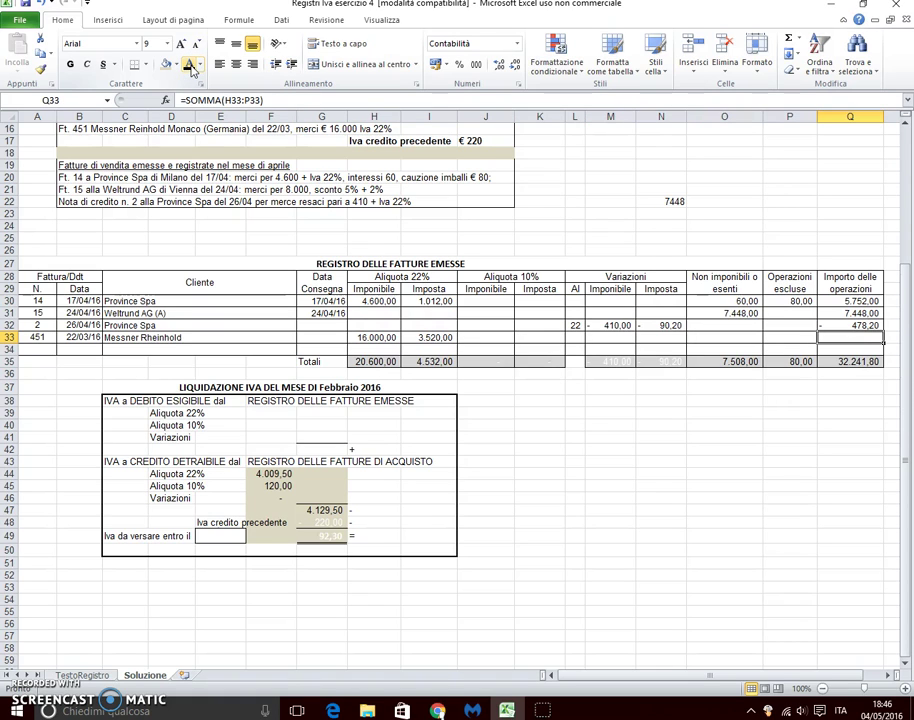
{"action": "left_click", "coordinate": [190, 66]}
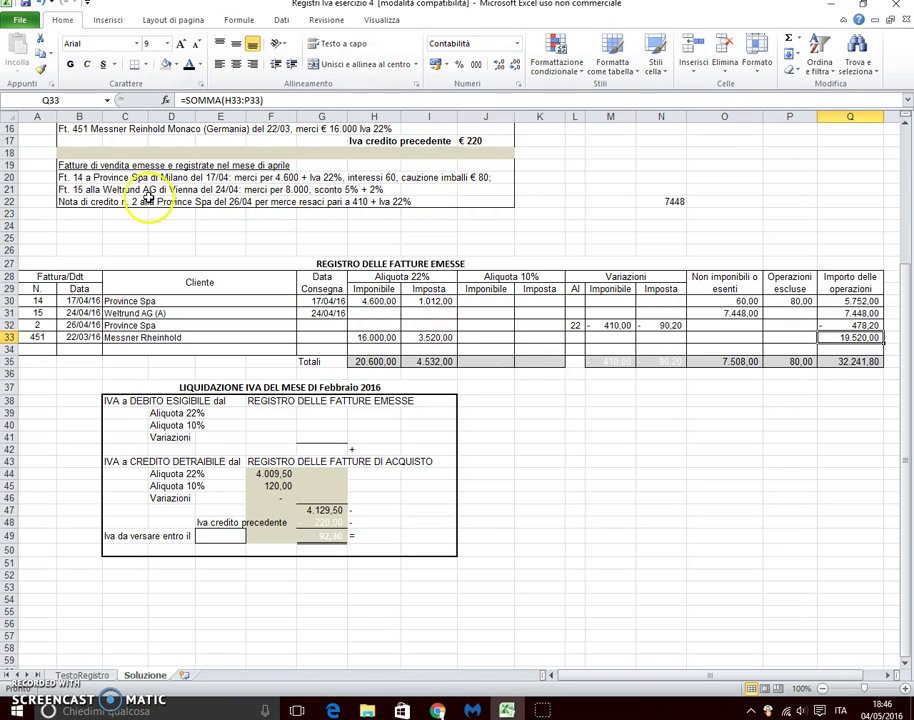
- Reveal the VAT debit amounts for the 22% and 10% rates in F39 and F40 of the VAT settlement in black
{"action": "scroll", "coordinate": [147, 198], "scroll_direction": "up", "scroll_amount": 4}
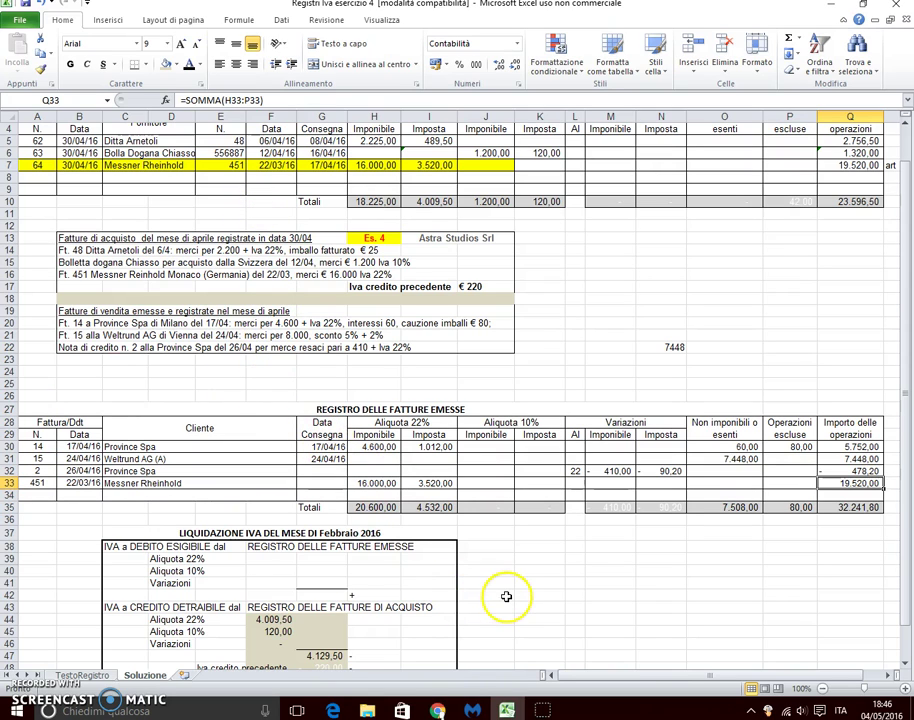
{"action": "scroll", "coordinate": [497, 580], "scroll_direction": "down", "scroll_amount": 5}
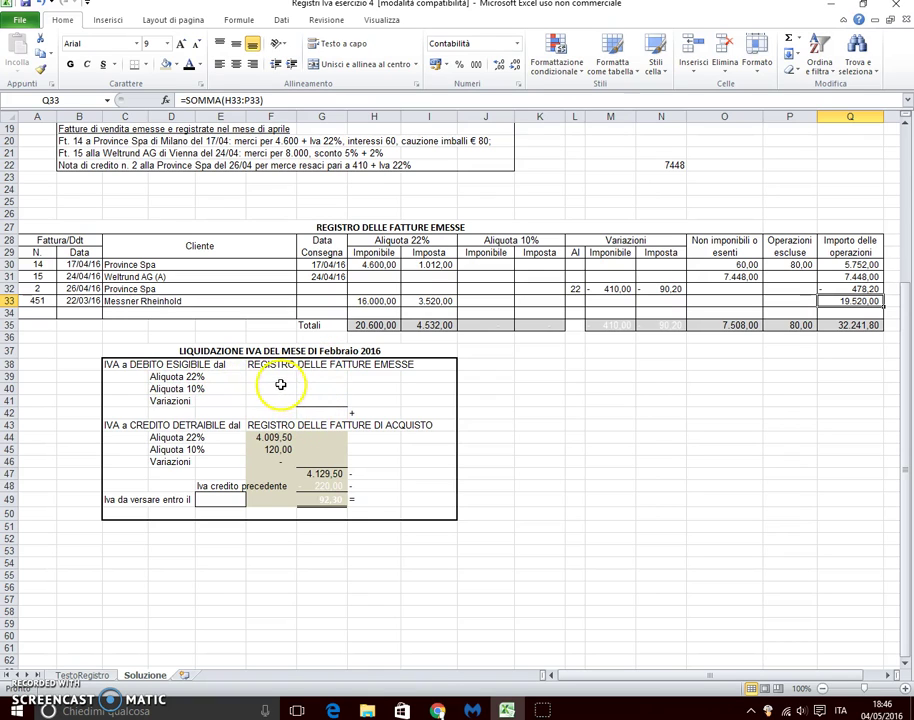
{"action": "left_click", "coordinate": [266, 377]}
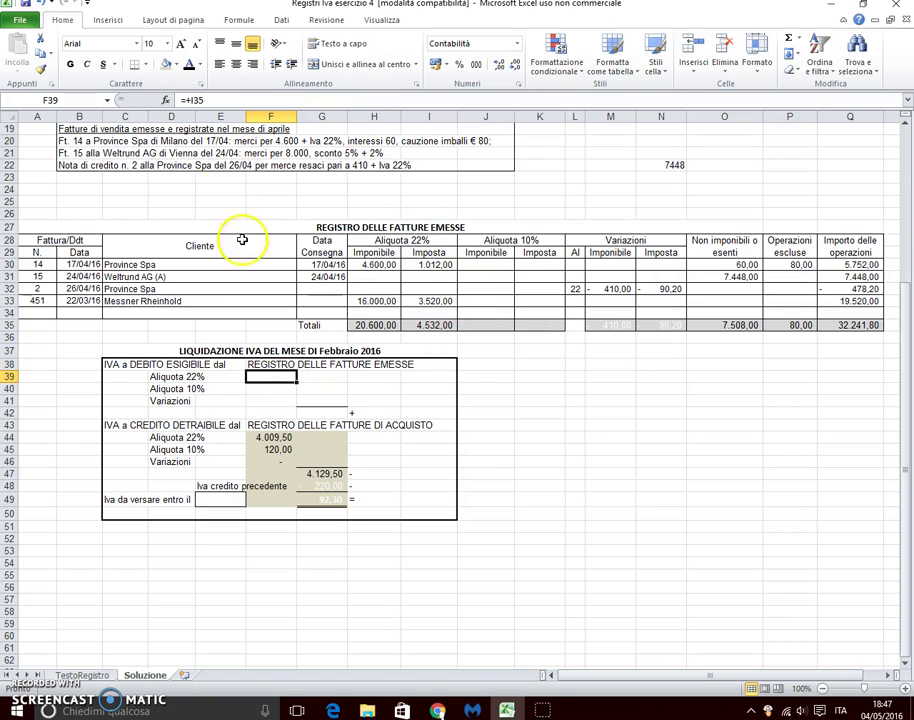
{"action": "left_click", "coordinate": [147, 100]}
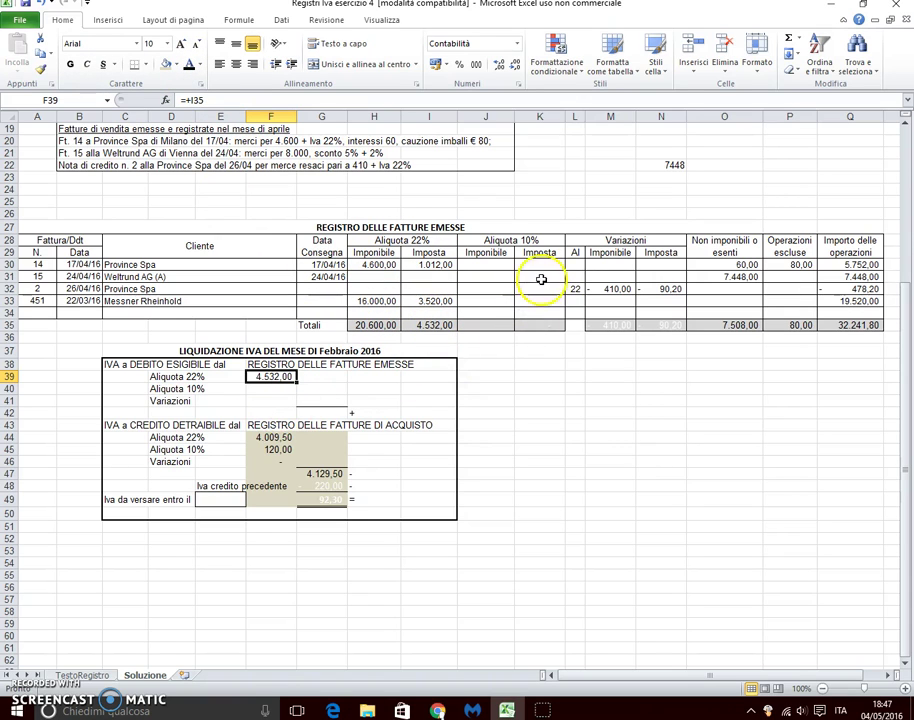
{"action": "left_click", "coordinate": [272, 393]}
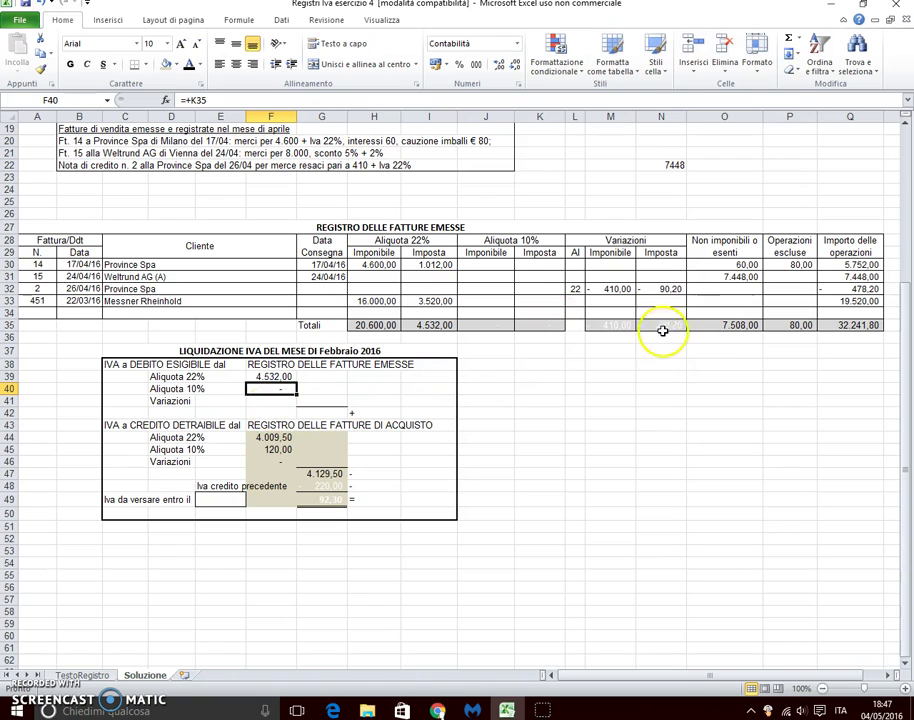
- Apply the black font colour to the variations totals in M35:N35 of the issued invoices register
{"action": "left_click_drag", "start_coordinate": [625, 329], "coordinate": [650, 329]}
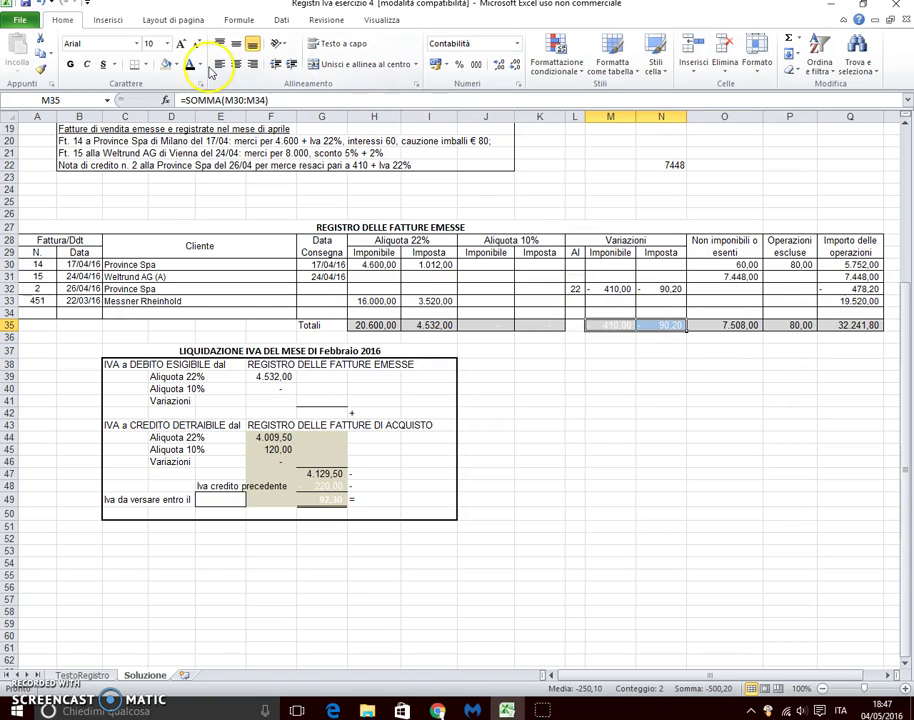
{"action": "left_click", "coordinate": [189, 64]}
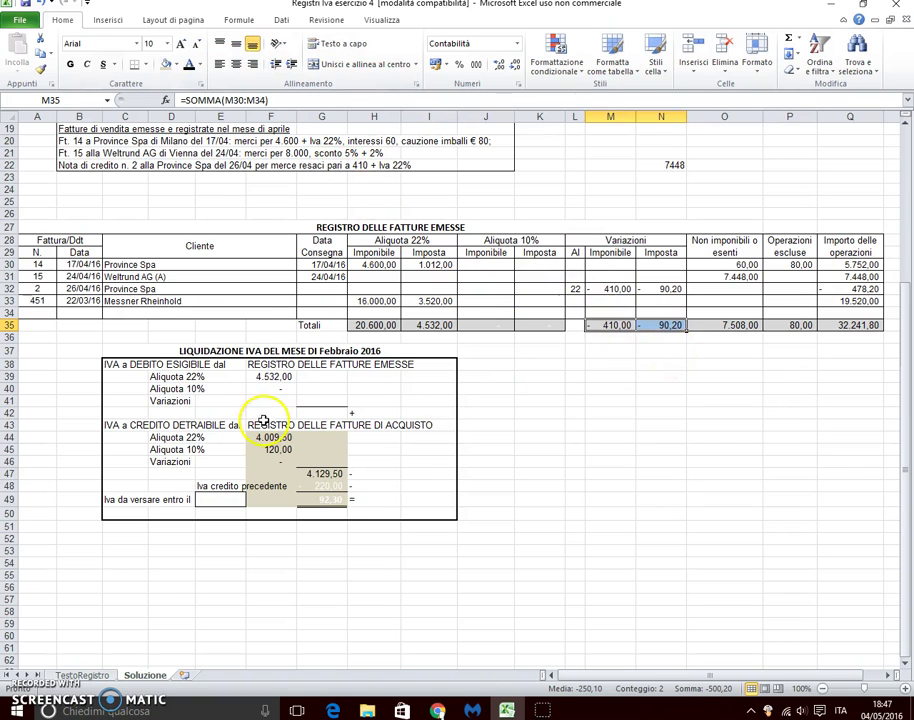
- Reveal the variations amount in F41 and the total VAT debit in G42 of the VAT settlement in black text
{"action": "left_click", "coordinate": [263, 403]}
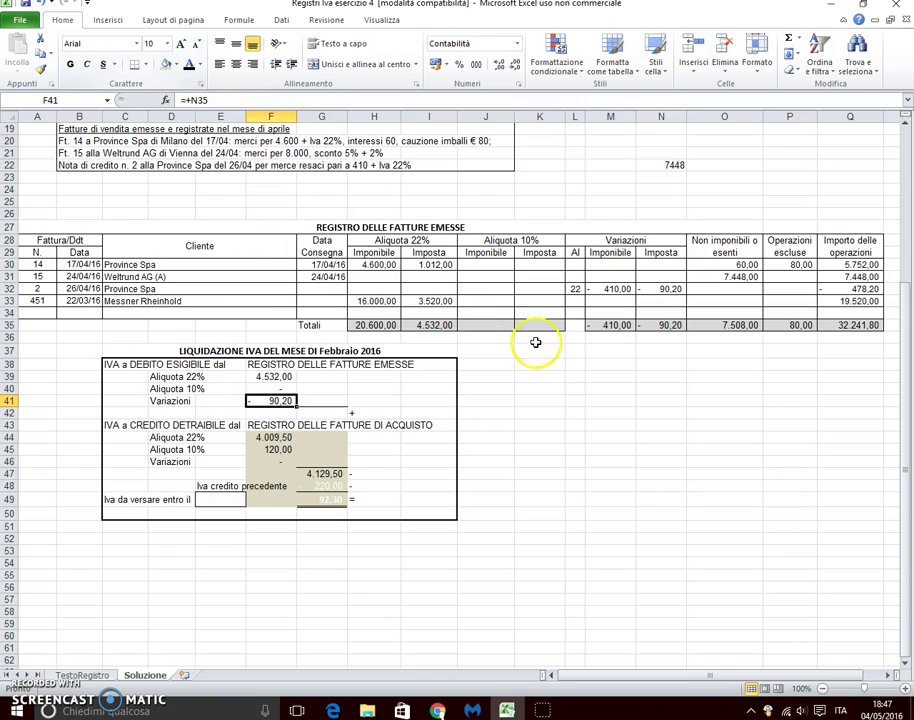
{"action": "left_click", "coordinate": [326, 414]}
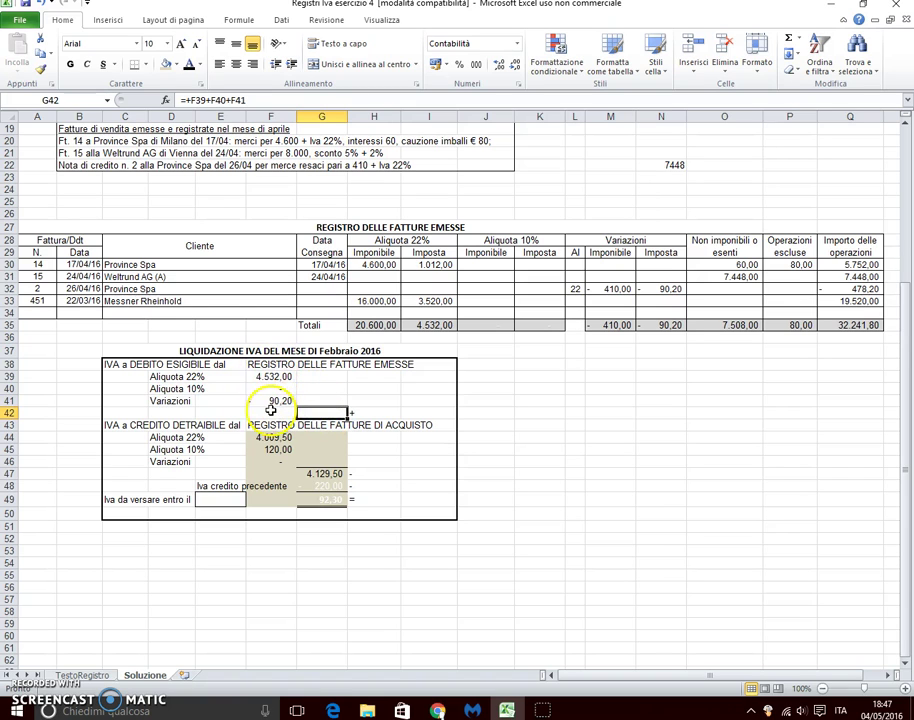
{"action": "left_click", "coordinate": [188, 66]}
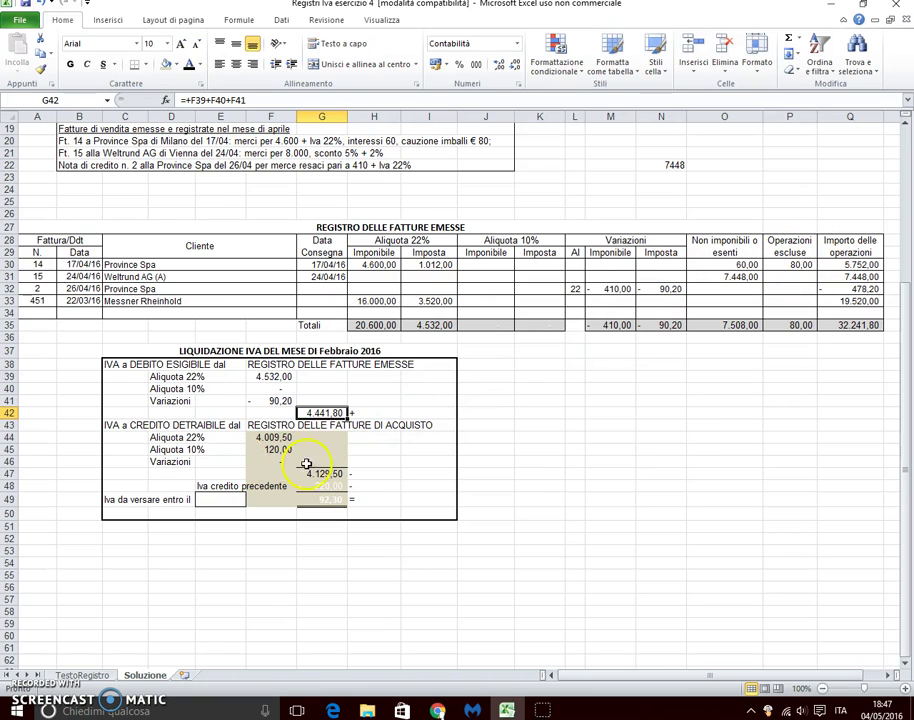
- Compare the settlement's VAT credit amounts in F44:F46 with the tax totals in row 10 of the purchase invoices register
{"action": "scroll", "coordinate": [486, 444], "scroll_direction": "up", "scroll_amount": 2}
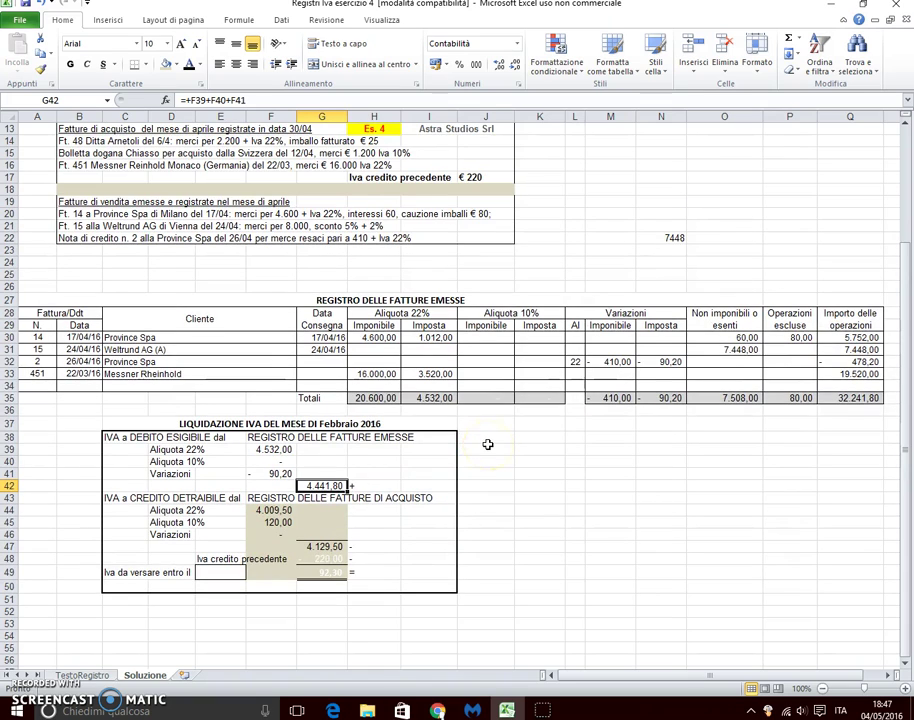
{"action": "scroll", "coordinate": [160, 320], "scroll_direction": "up", "scroll_amount": 4}
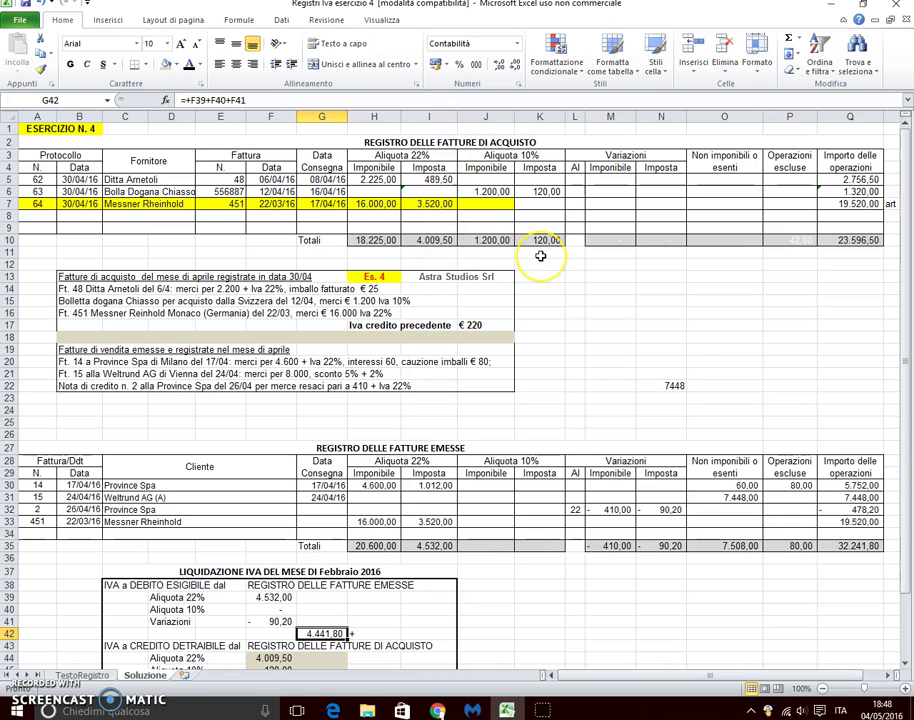
{"action": "scroll", "coordinate": [585, 275], "scroll_direction": "down", "scroll_amount": 8}
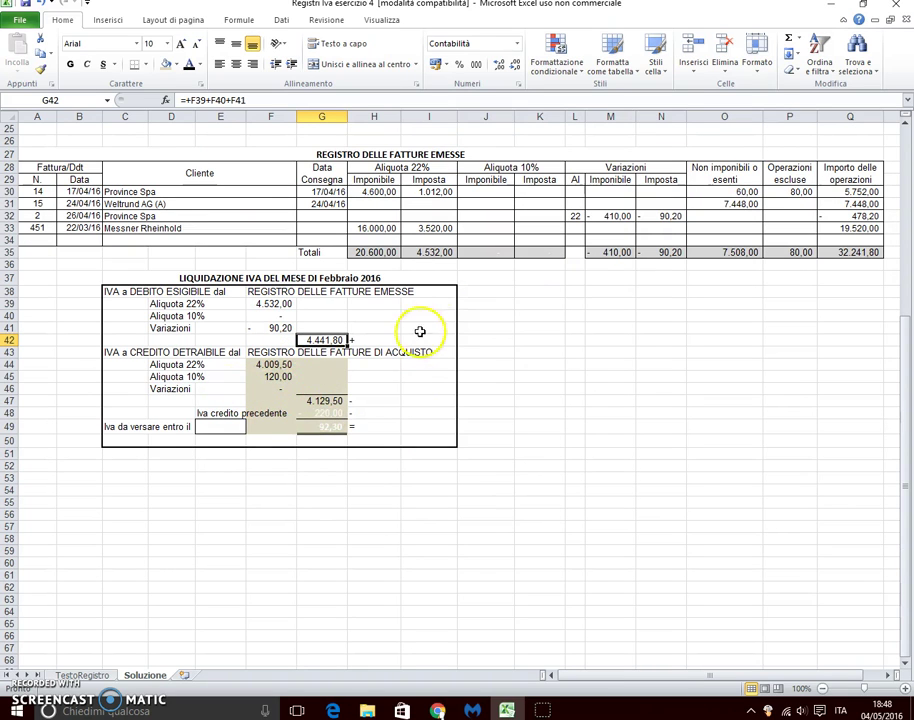
{"action": "scroll", "coordinate": [592, 153], "scroll_direction": "up", "scroll_amount": 2}
{"action": "scroll", "coordinate": [608, 220], "scroll_direction": "up", "scroll_amount": 6}
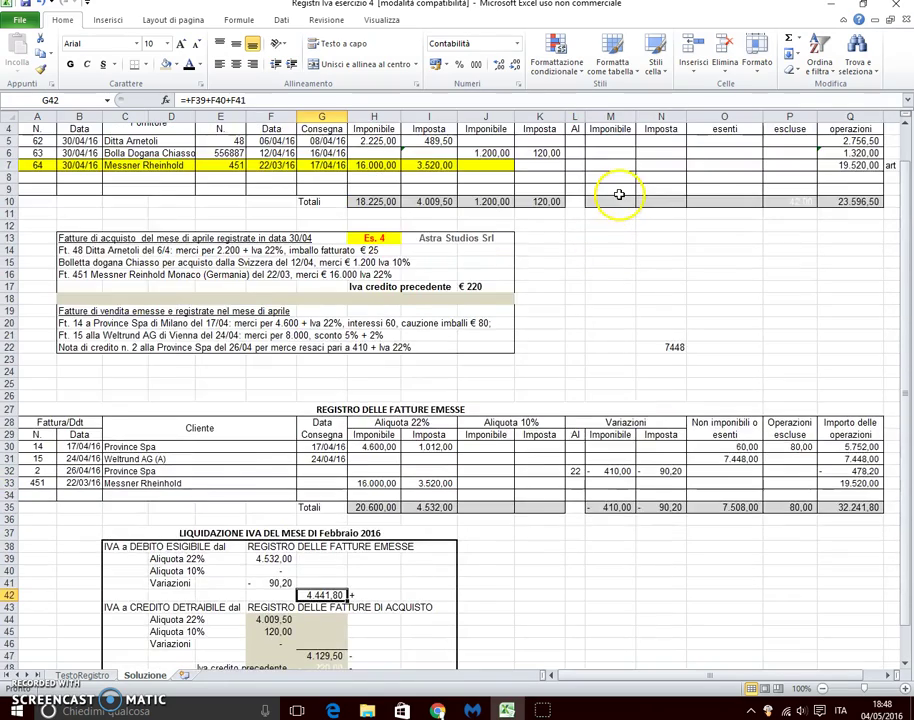
{"action": "scroll", "coordinate": [463, 338], "scroll_direction": "down", "scroll_amount": 4}
{"action": "scroll", "coordinate": [463, 338], "scroll_direction": "down", "scroll_amount": 6}
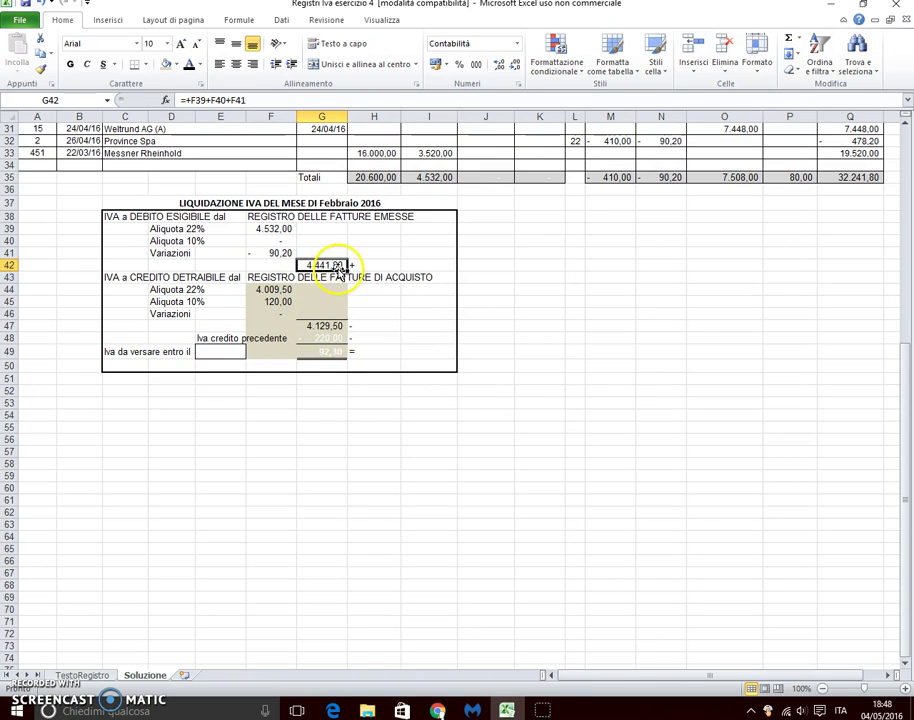
- Check the previous VAT credit in the exercise text and show its amount in G48 of the settlement in black
{"action": "left_click", "coordinate": [330, 338]}
{"action": "scroll", "coordinate": [555, 304], "scroll_direction": "up", "scroll_amount": 10}
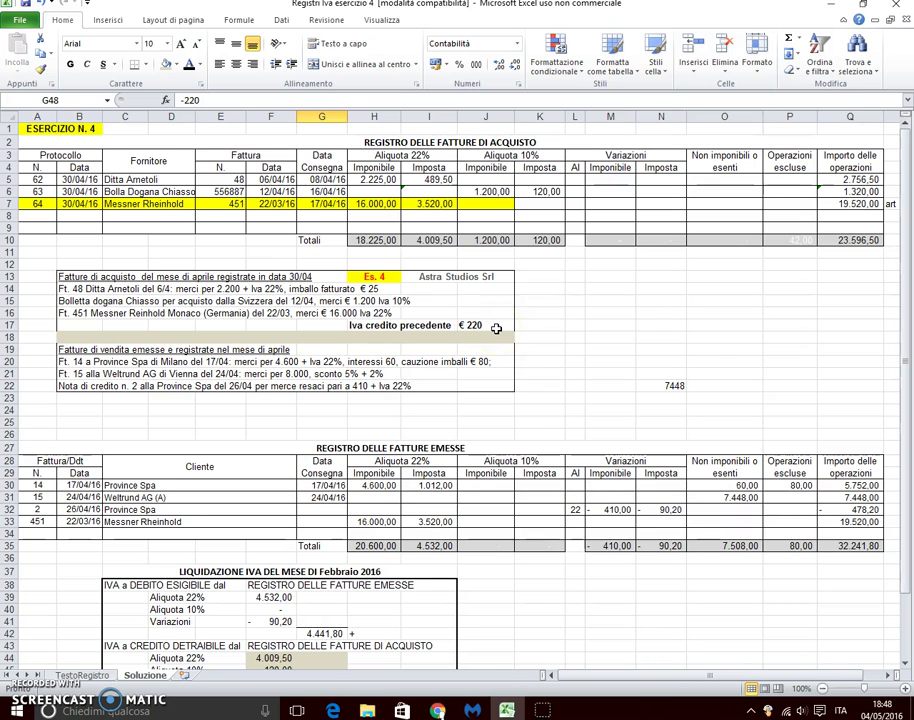
{"action": "scroll", "coordinate": [496, 328], "scroll_direction": "down", "scroll_amount": 7}
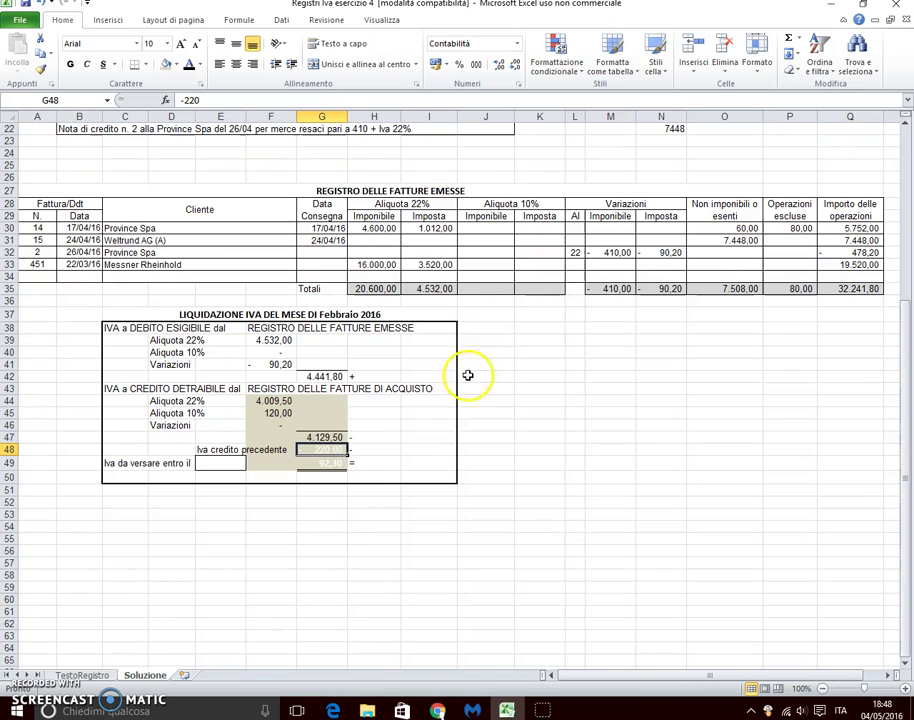
{"action": "left_click", "coordinate": [189, 64]}
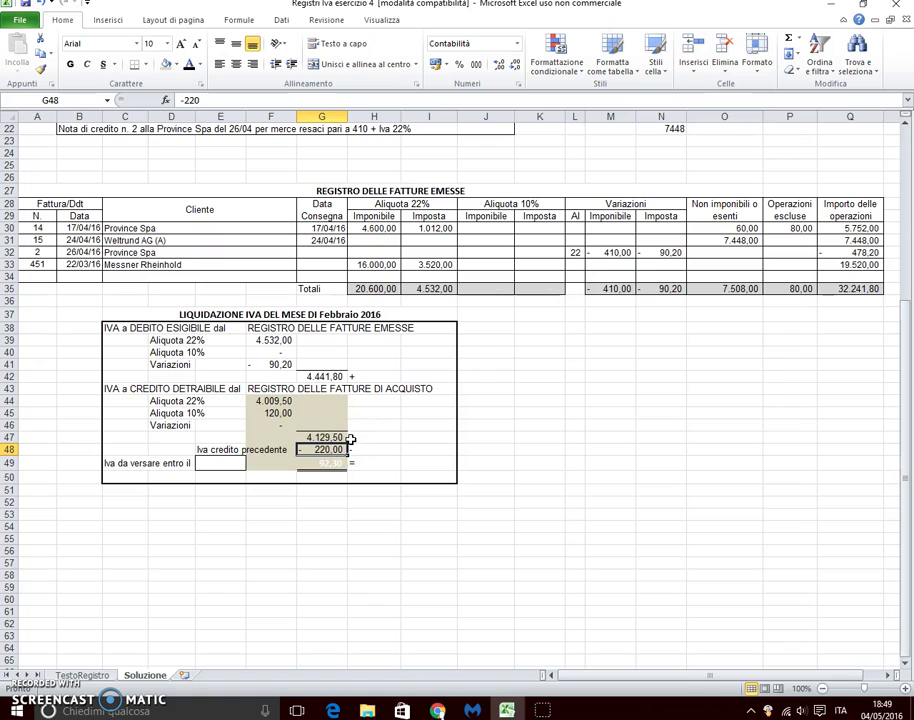
- Change the month in the VAT settlement title in row 37 to Aprile, so it reads "LIQUIDAZIONE IVA DEL MESE DI Aprile 2016"
{"action": "left_click", "coordinate": [350, 316]}
{"action": "key", "text": "F2"}
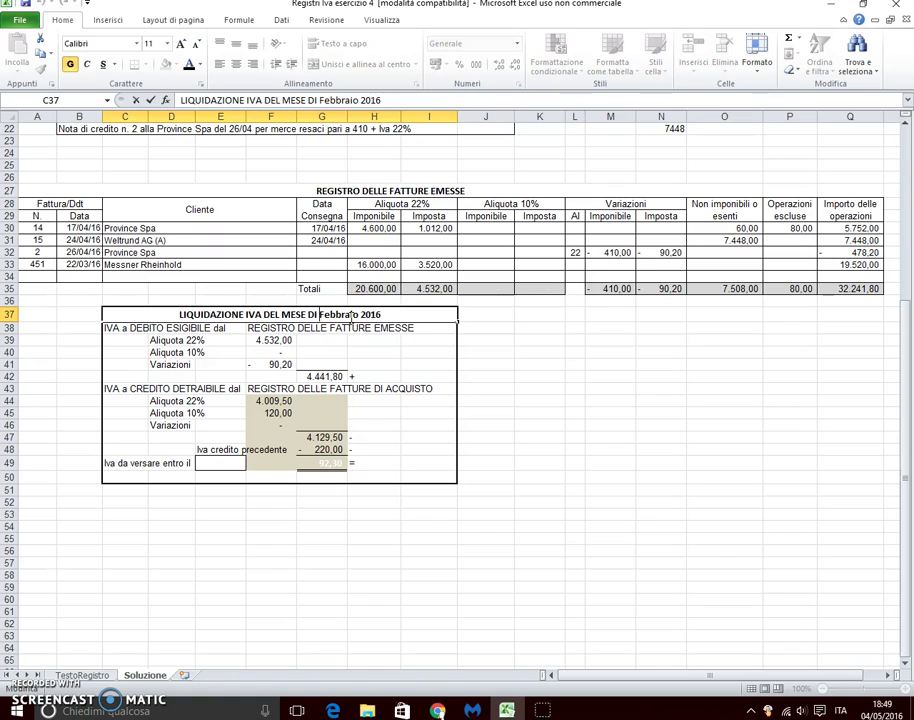
{"action": "type", "text": "Aprile"}
{"action": "key", "text": "Delete"}
{"action": "key", "text": "Delete"}
{"action": "key", "text": "Delete"}
{"action": "key", "text": "Delete"}
{"action": "key", "text": "Delete"}
{"action": "key", "text": "Delete"}
{"action": "key", "text": "Delete"}
{"action": "key", "text": "Delete"}
{"action": "key", "text": "Return"}
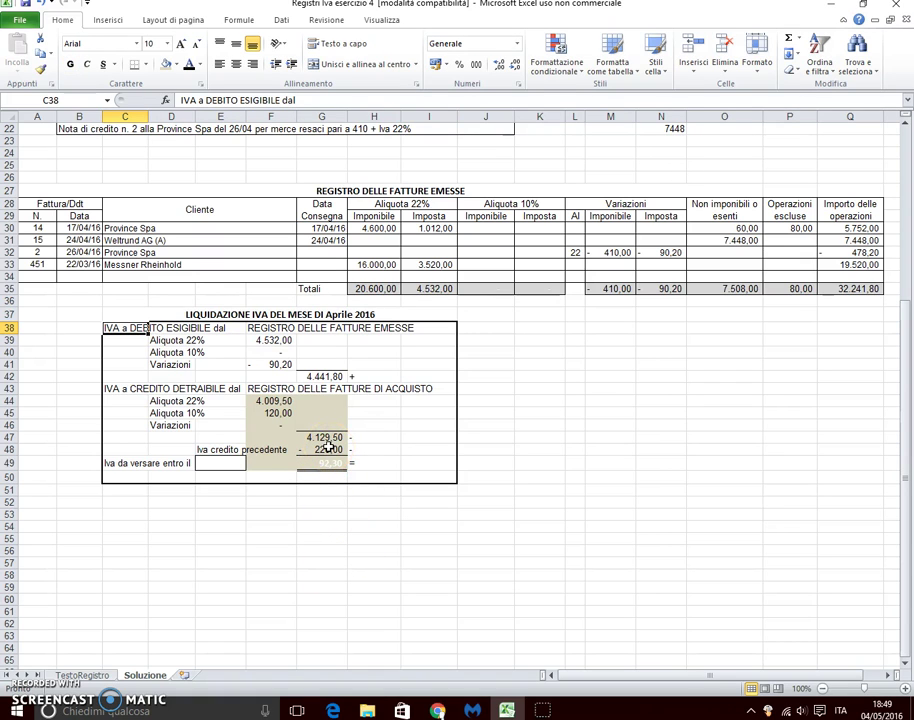
- Make the VAT payable amount in G49 and the payment deadline date in E49 visible in black text
{"action": "left_click", "coordinate": [326, 464]}
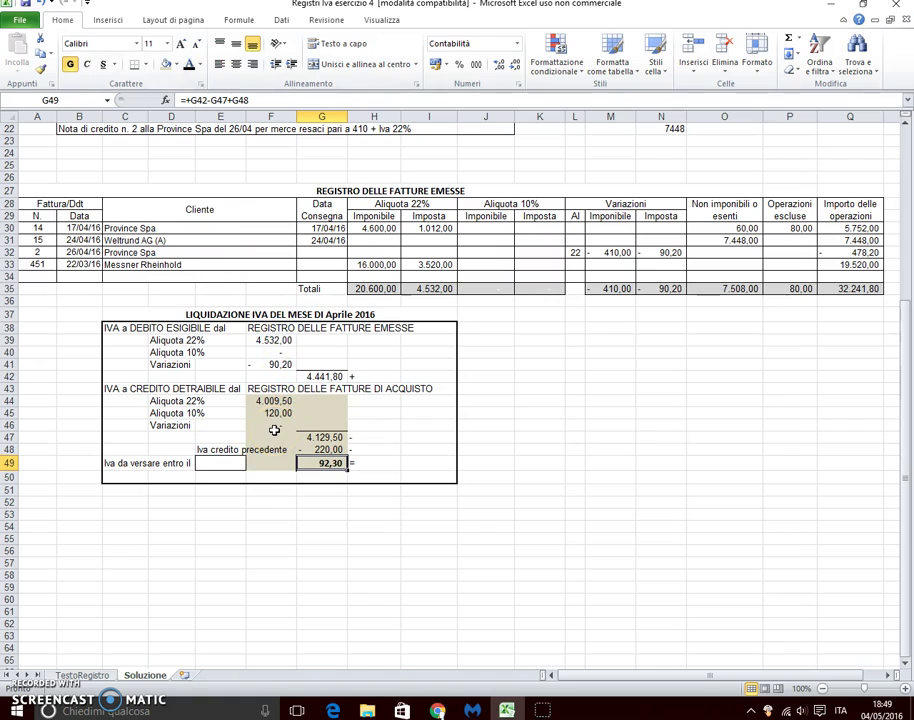
{"action": "left_click", "coordinate": [226, 467]}
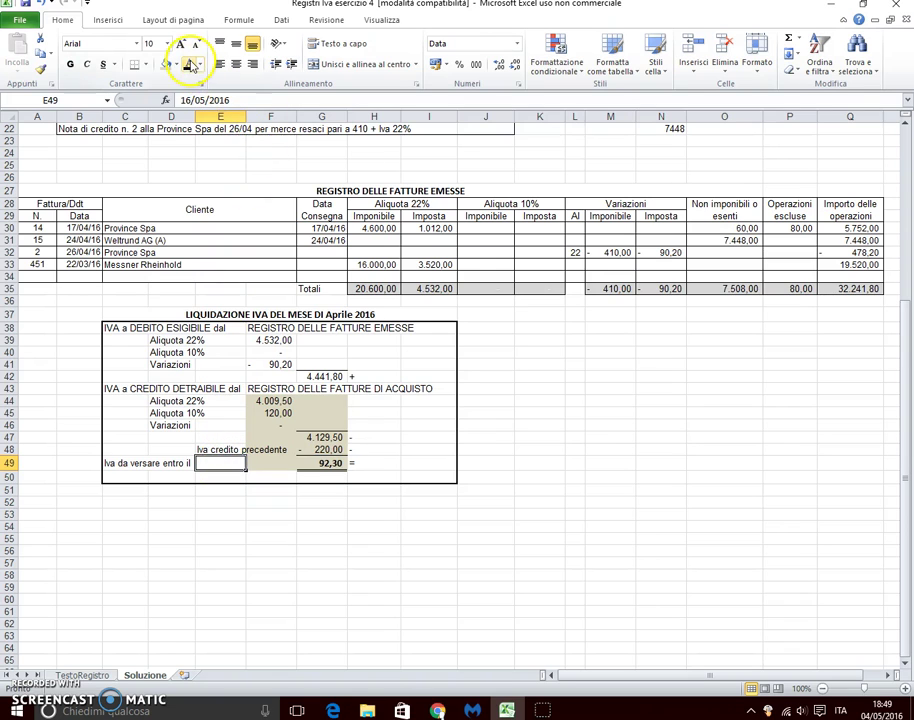
{"action": "left_click", "coordinate": [191, 68]}
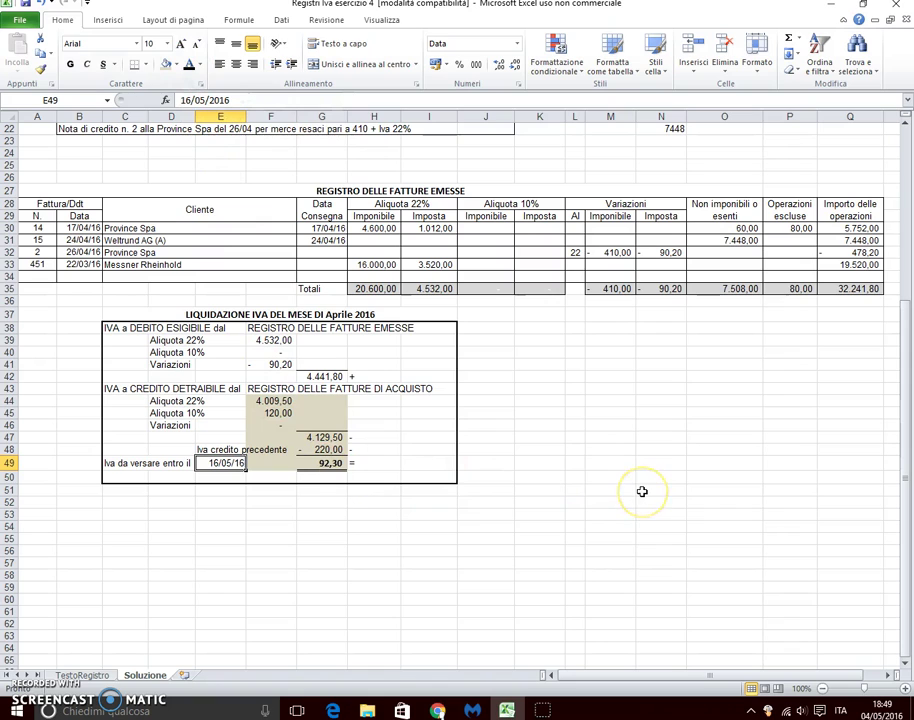
{"action": "left_click", "coordinate": [642, 537]}
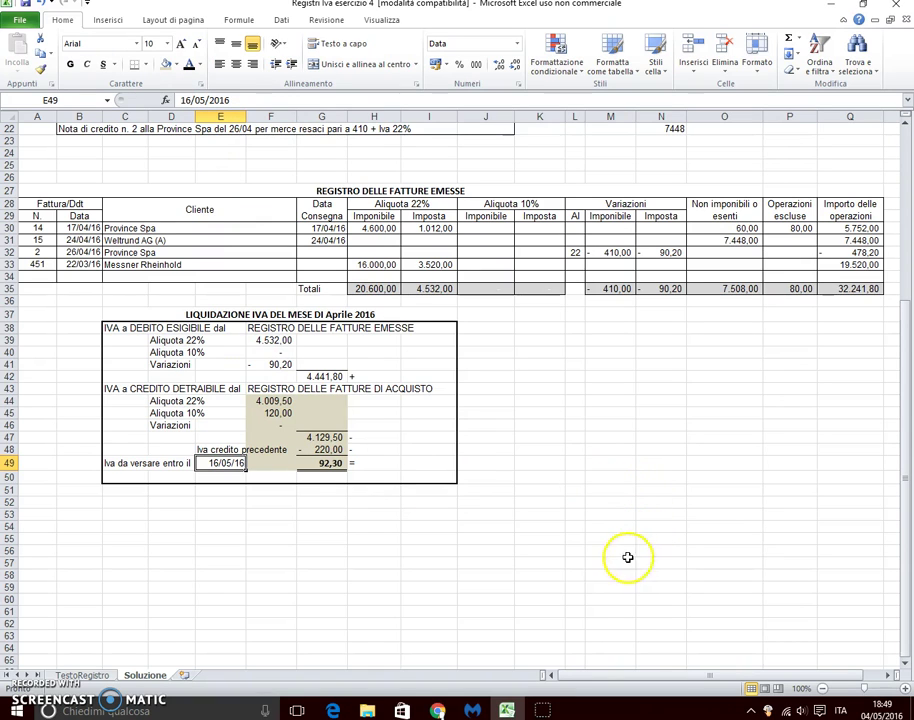